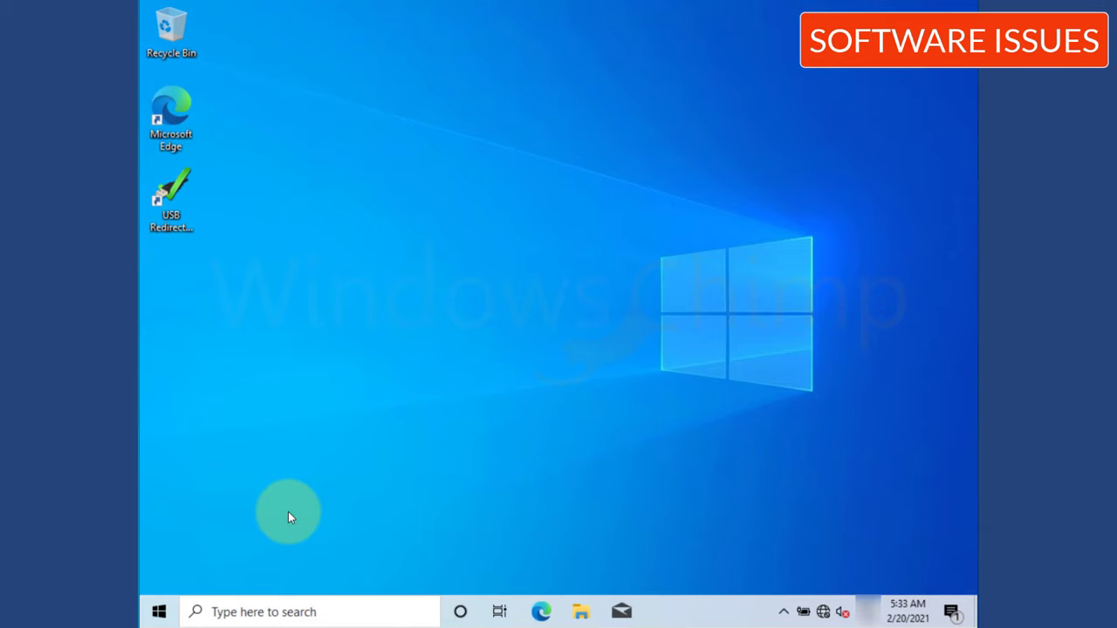
Step: Restart from the Start power menu into the advanced startup options to boot Safe Mode
left_click(162, 610)
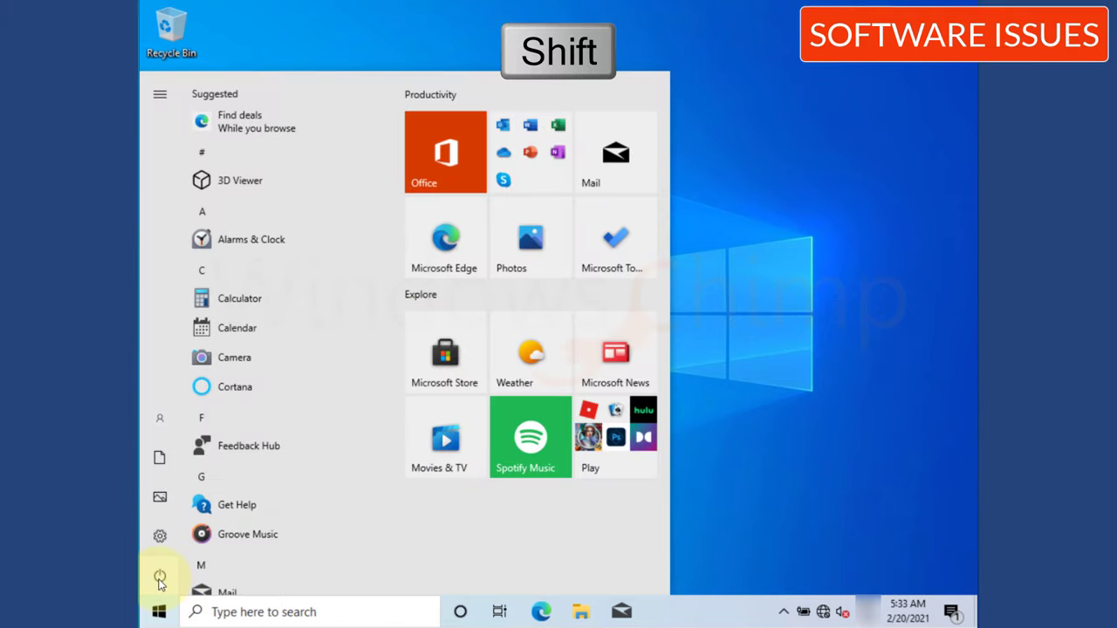
left_click(160, 579)
left_click(225, 535, "shift")
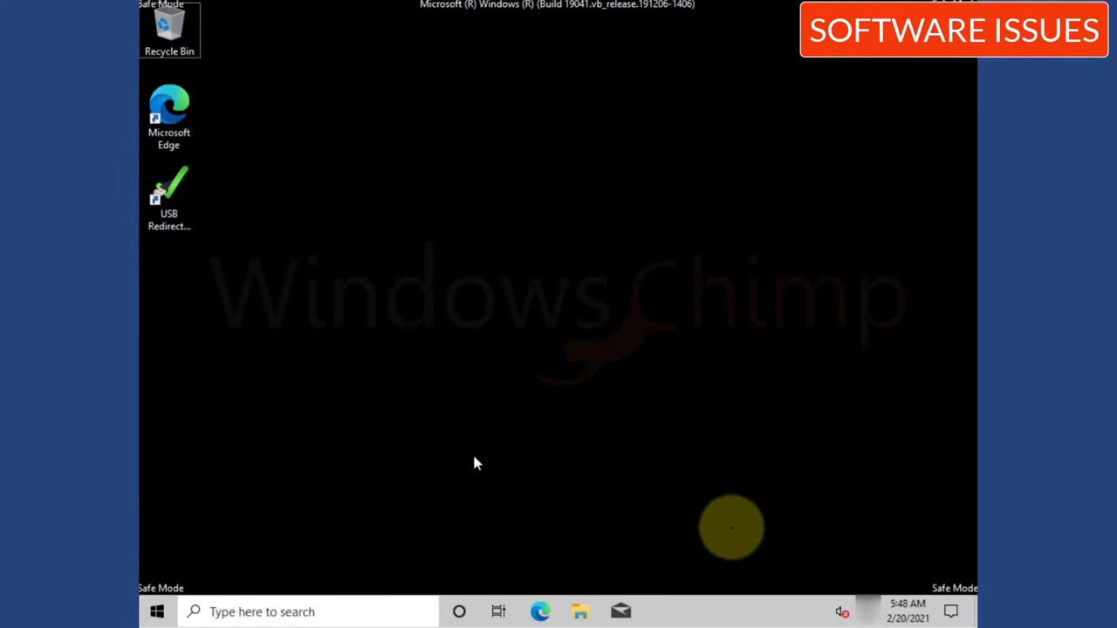
Step: Refresh the Safe Mode desktop twice from its right-click menu
right_click(455, 290)
left_click(500, 336)
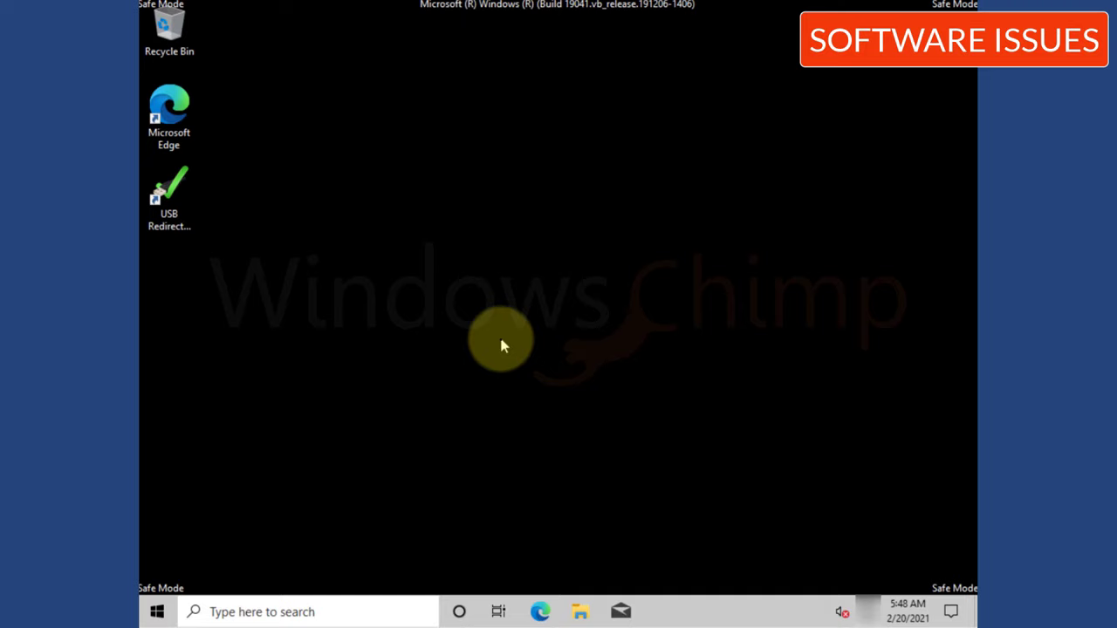
right_click(434, 241)
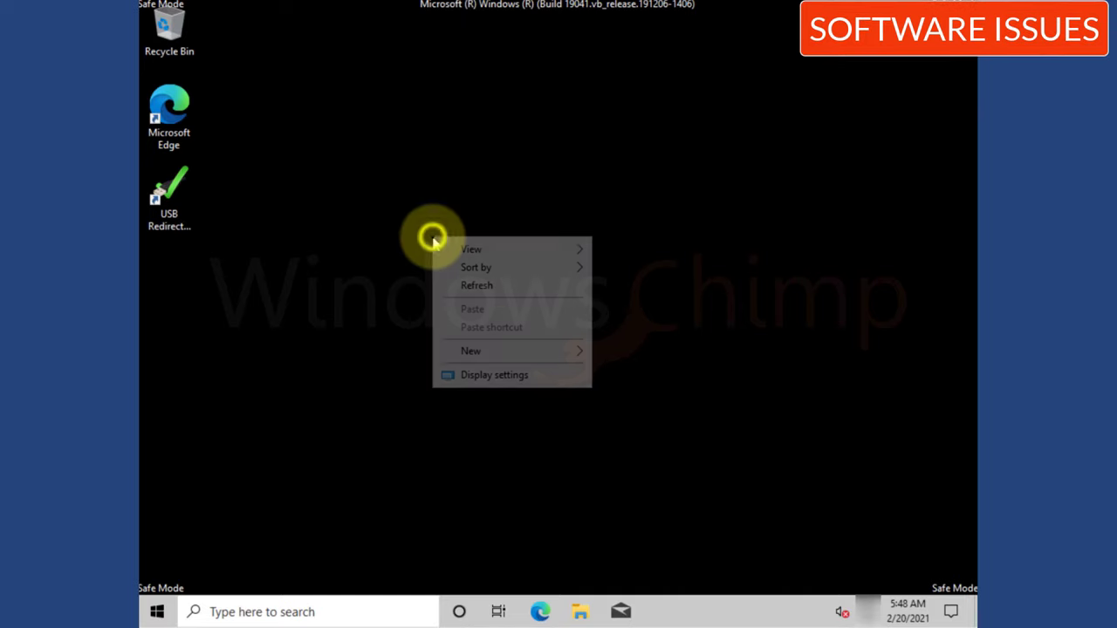
left_click(487, 294)
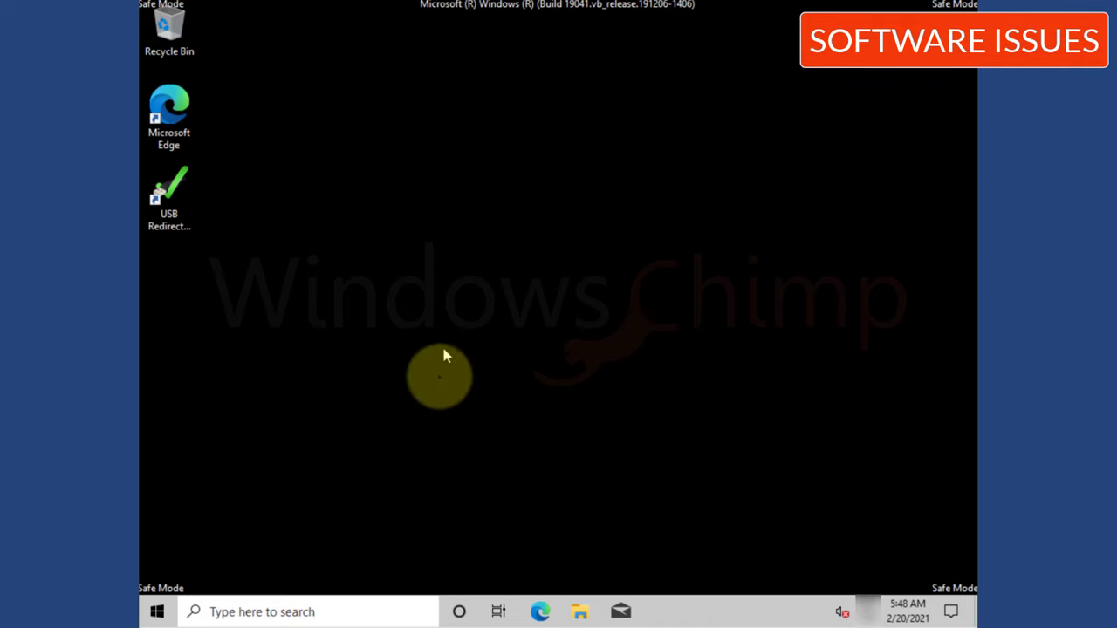
Step: Disable Automatically restart in Startup and Recovery via advanced system settings, and confirm
left_click(323, 610)
type("advanced system settings")
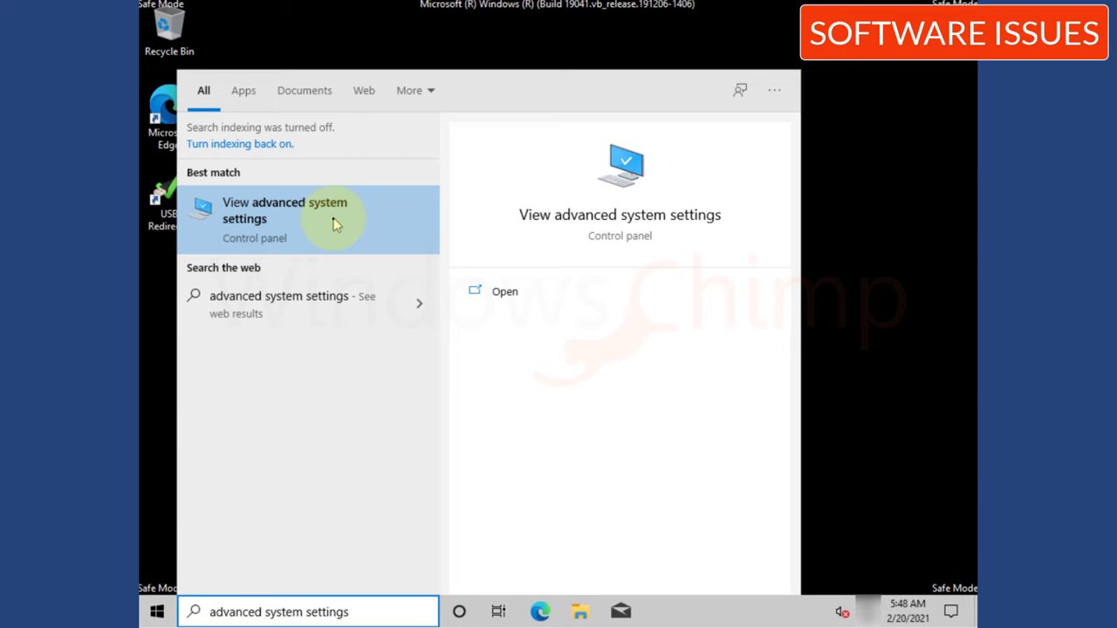
left_click(333, 218)
left_click_drag(313, 30, 506, 97)
left_click(629, 370)
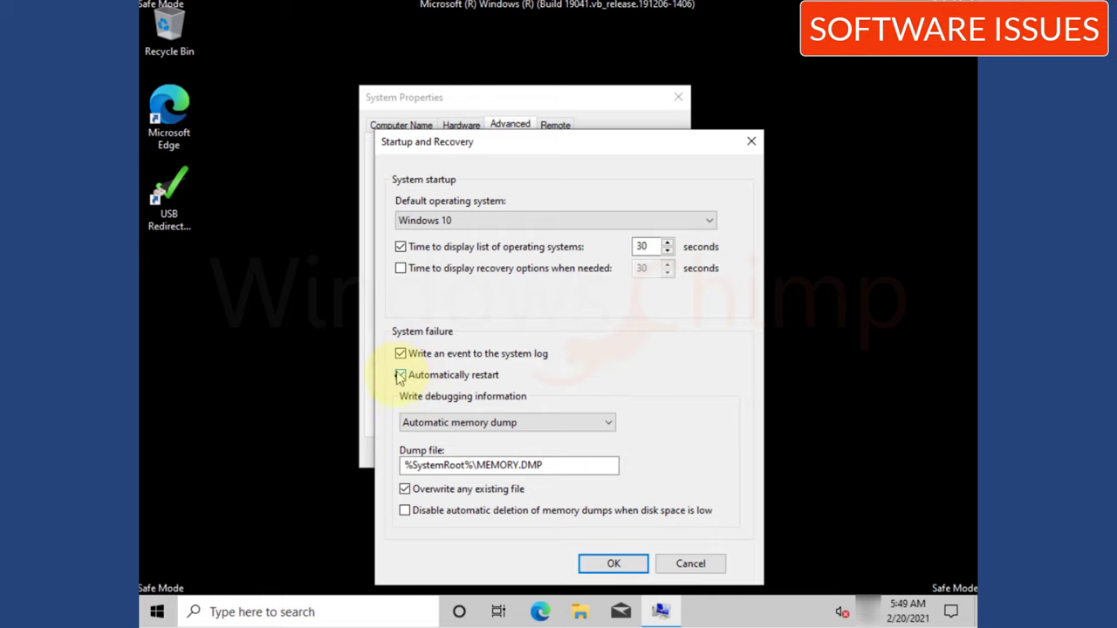
left_click(609, 565)
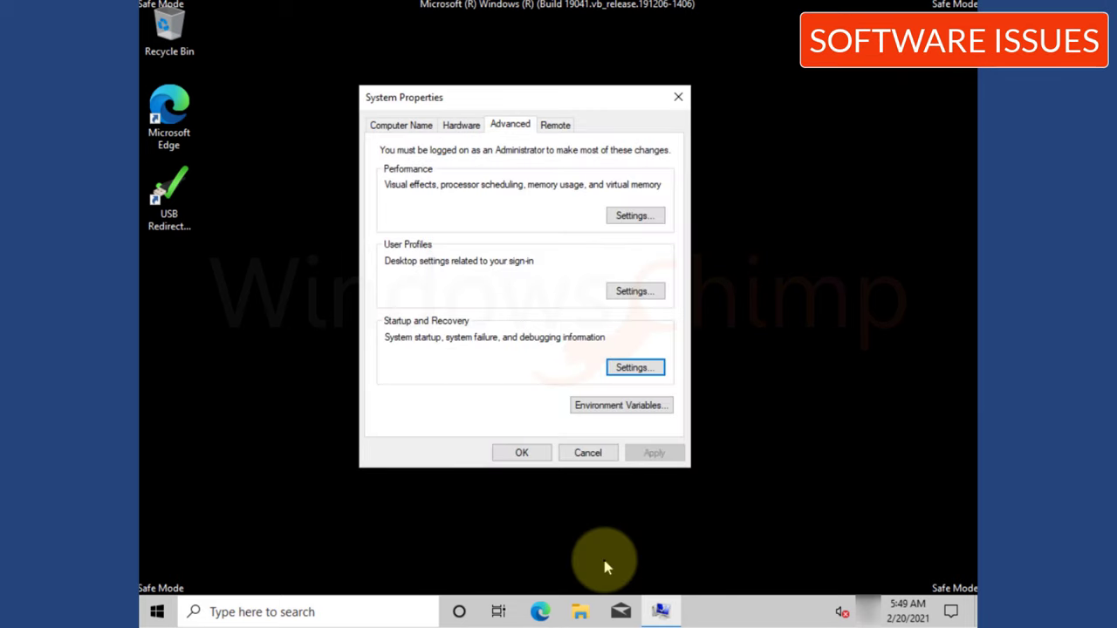
left_click(522, 452)
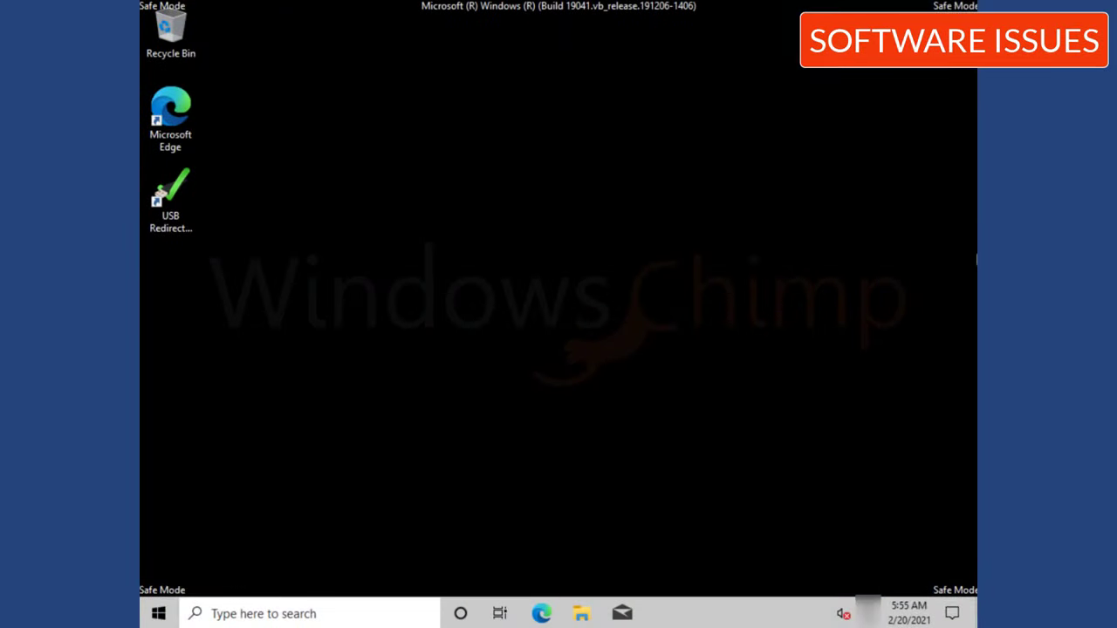
Step: Refresh the desktop and open Programs and Features from Control Panel
right_click(482, 249)
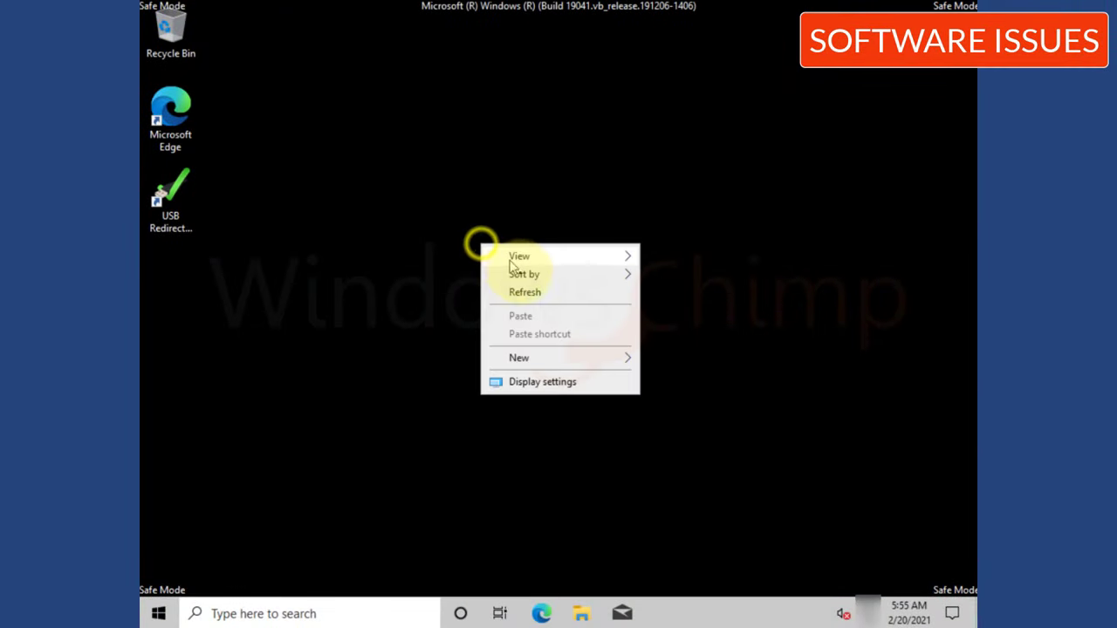
left_click(526, 289)
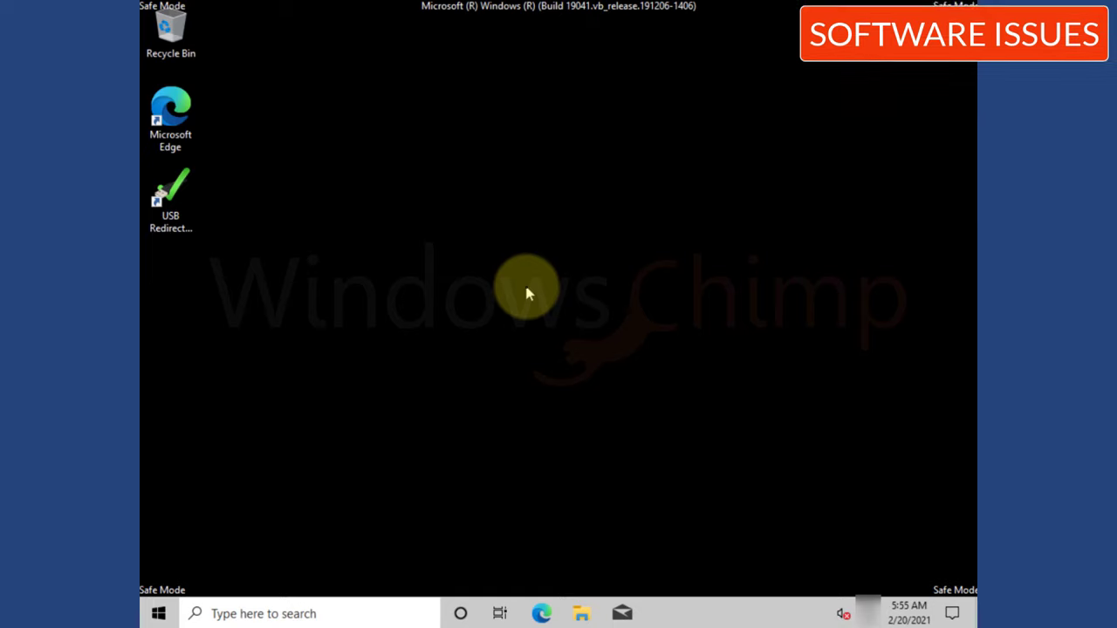
left_click(294, 611)
type("c")
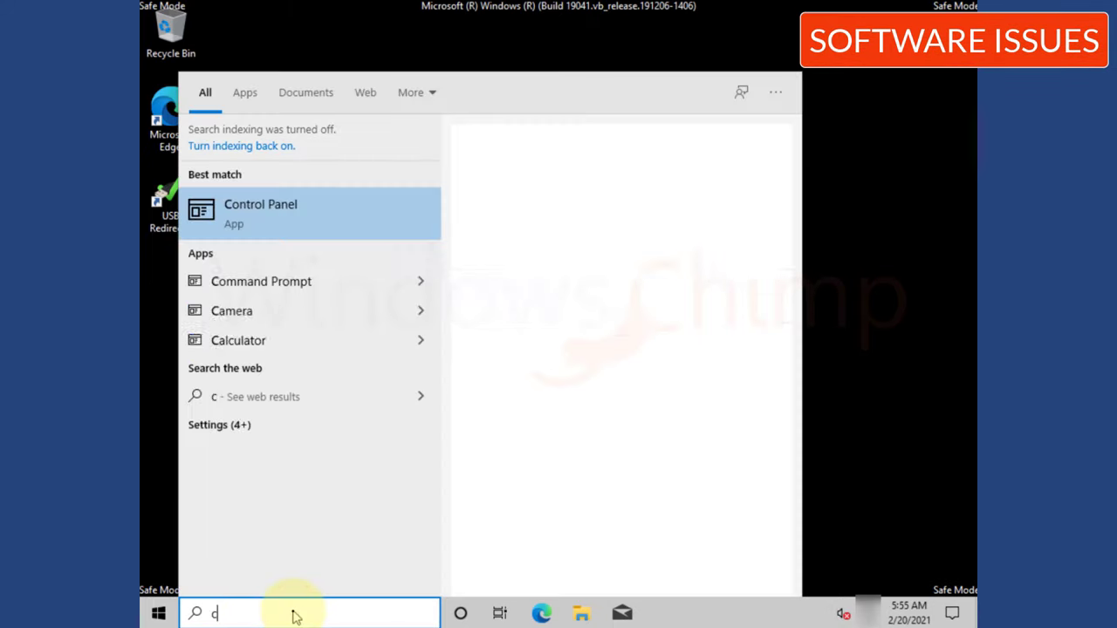
type("ontrol panel")
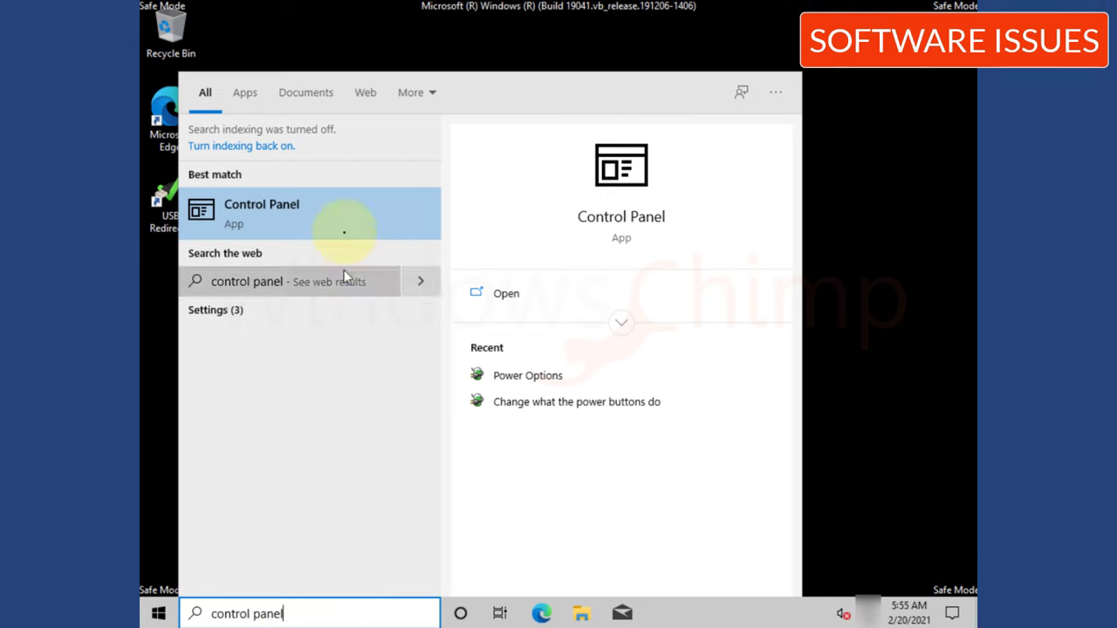
left_click(344, 225)
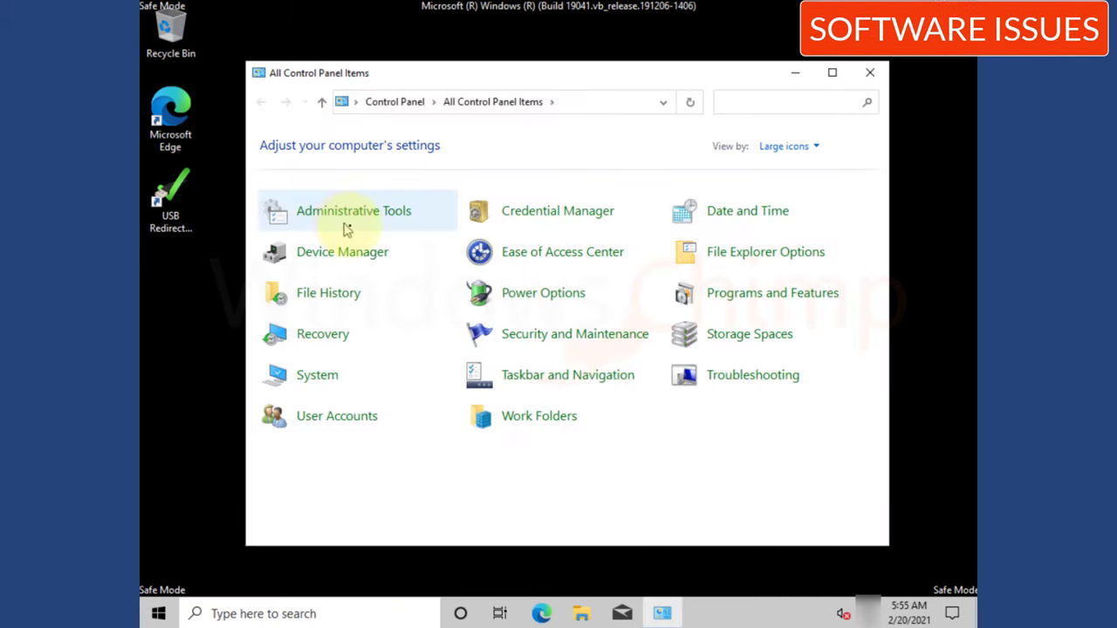
left_click(788, 146)
left_click(798, 168)
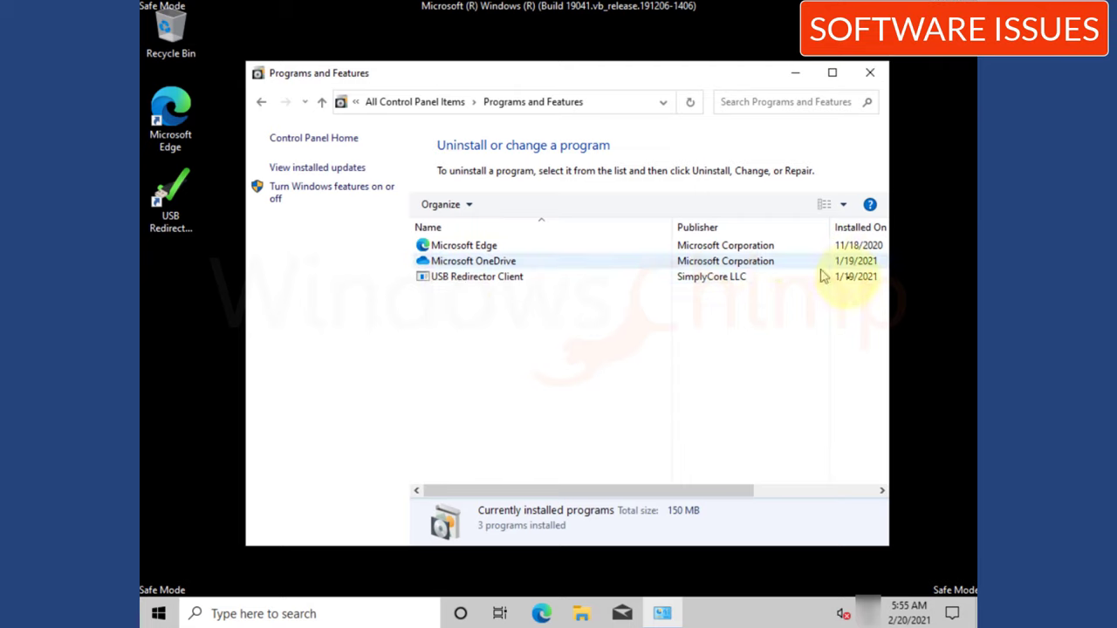
Step: Sort programs newest first and uninstall USB Redirector Client through its wizard
left_click(656, 463)
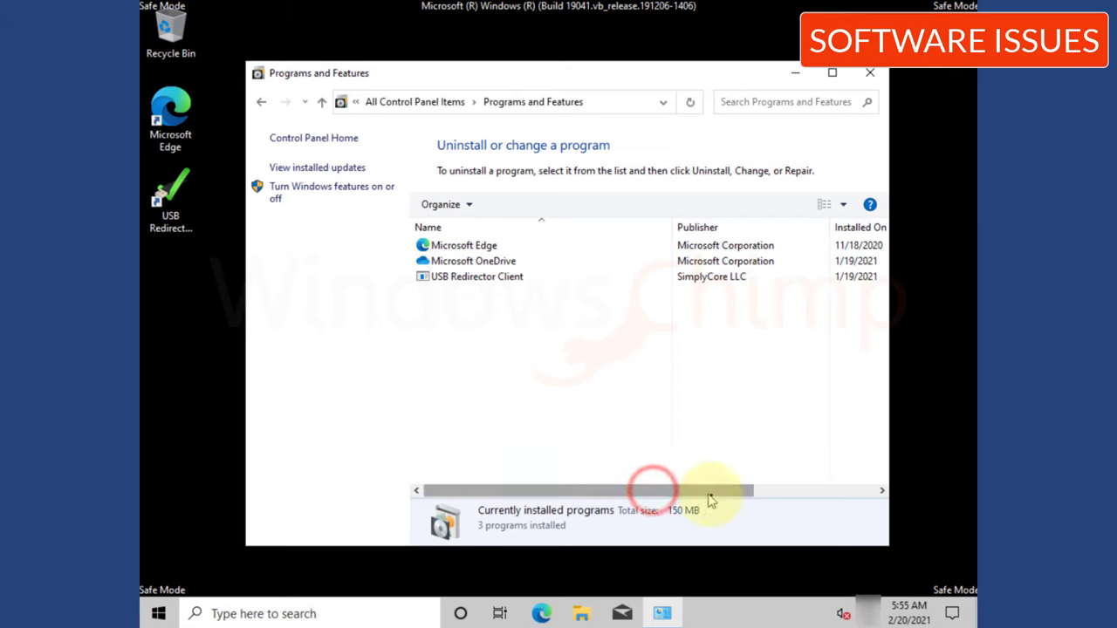
left_click_drag(653, 488, 733, 490)
left_click(740, 226)
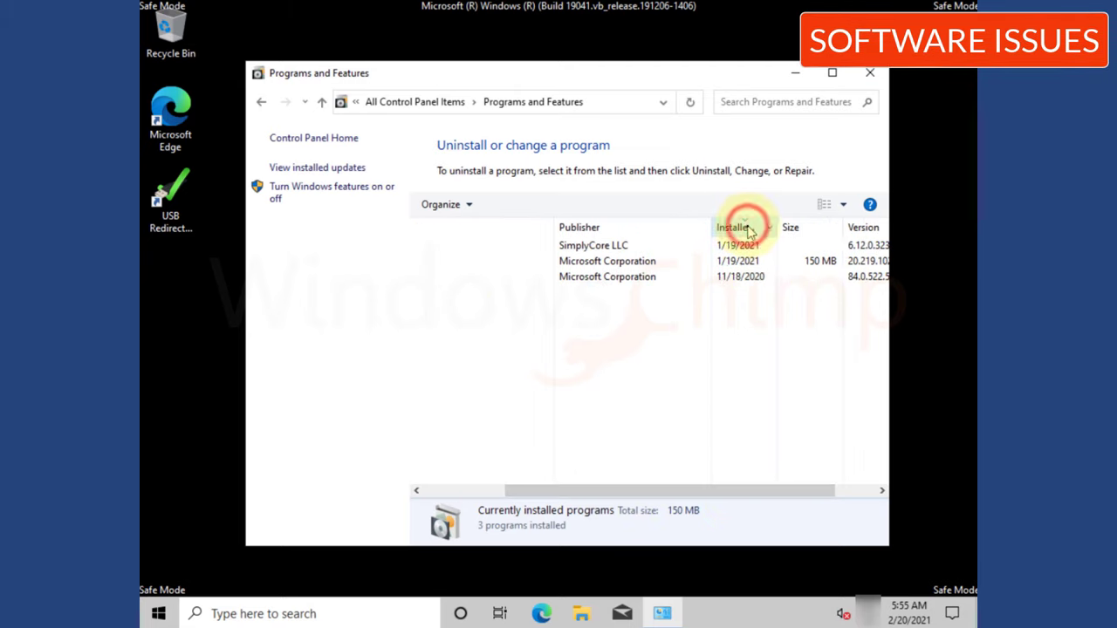
left_click_drag(696, 492, 592, 492)
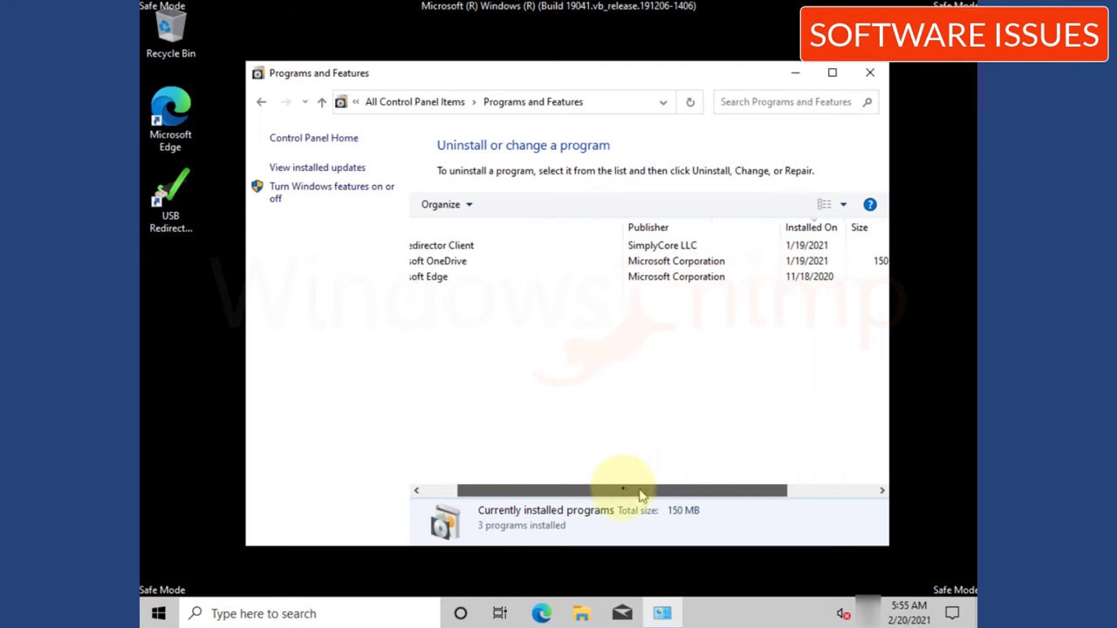
left_click(489, 246)
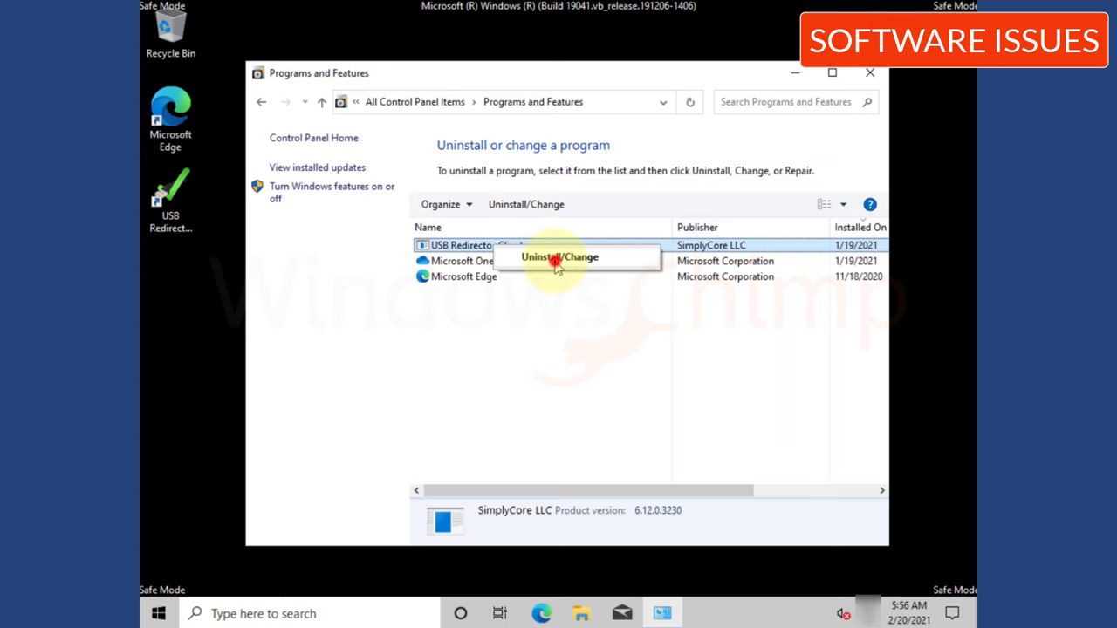
left_click(555, 259)
left_click(640, 439)
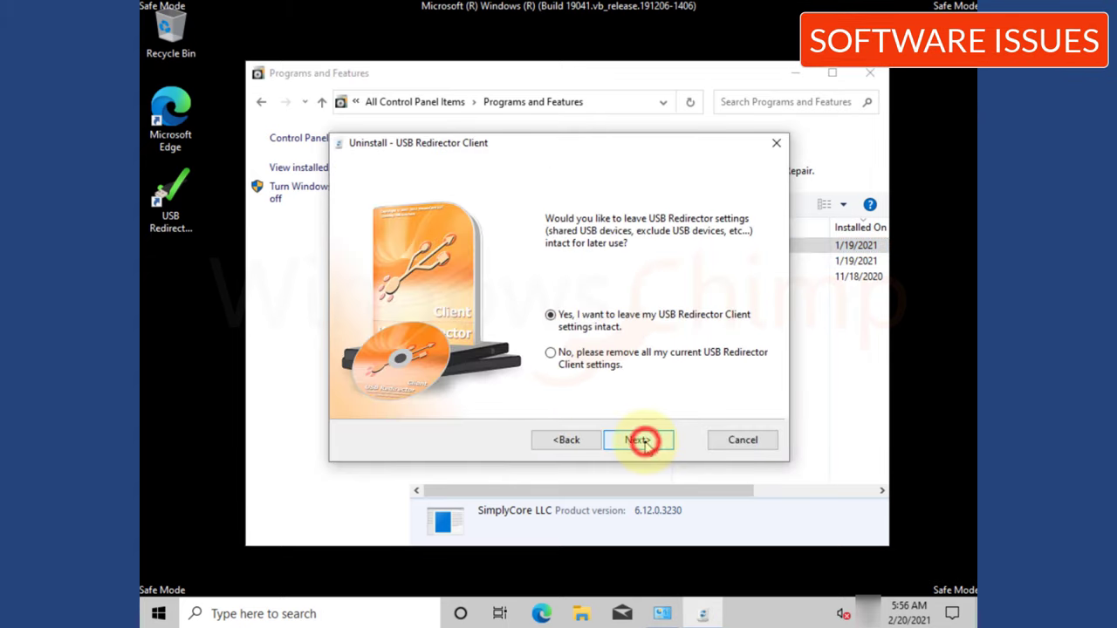
left_click(642, 441)
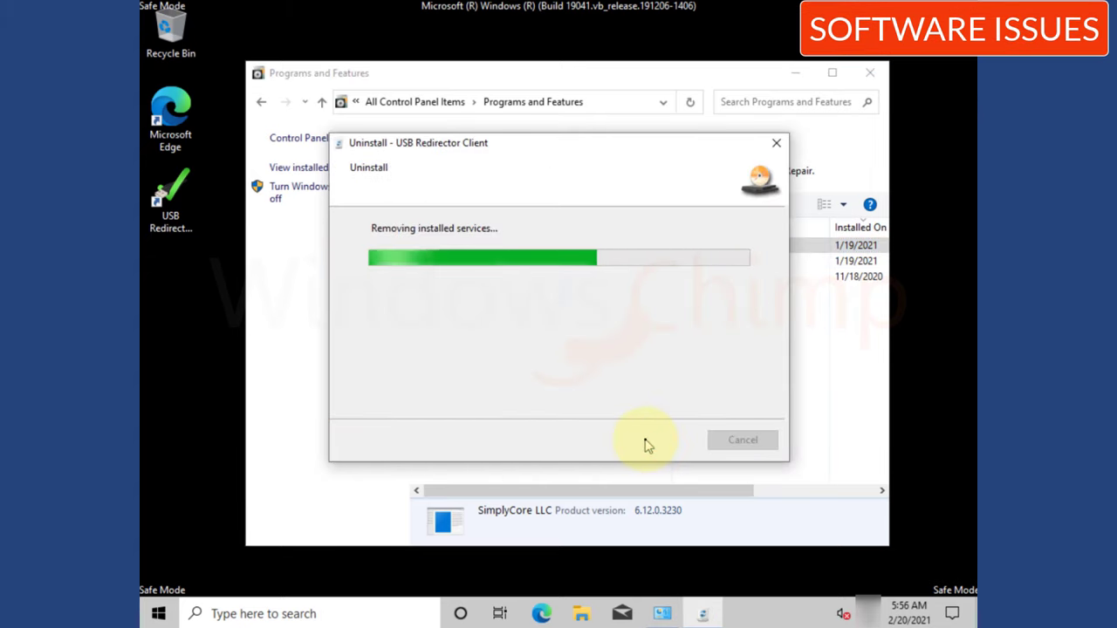
left_click(743, 440)
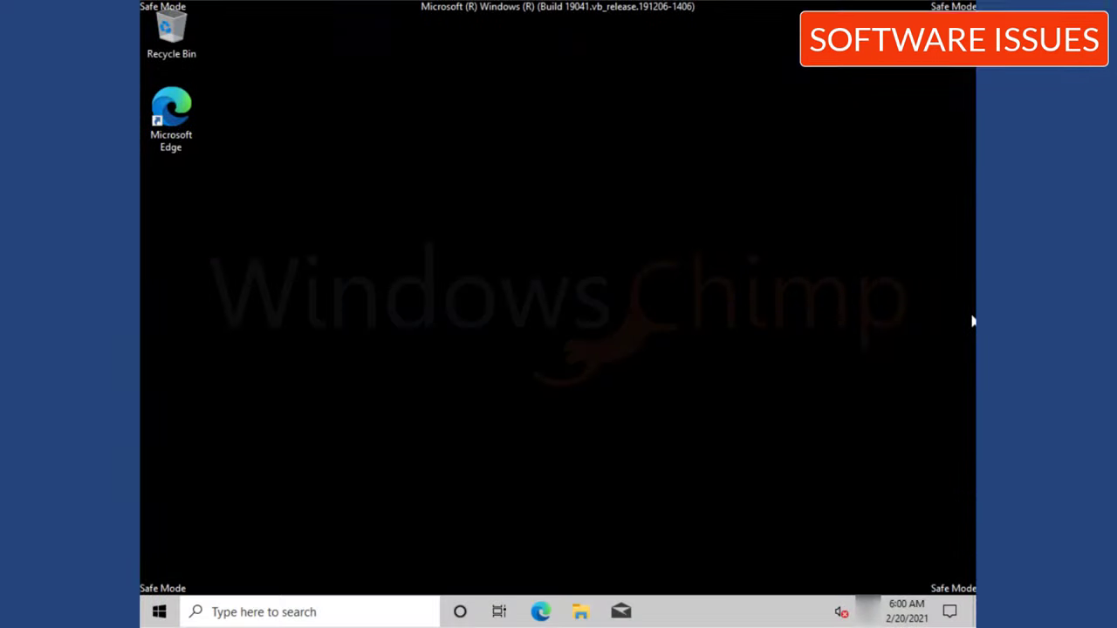
Step: In Device Manager, expand Computer and start Update driver for ACPI x64-based PC
right_click(369, 239)
left_click(414, 290)
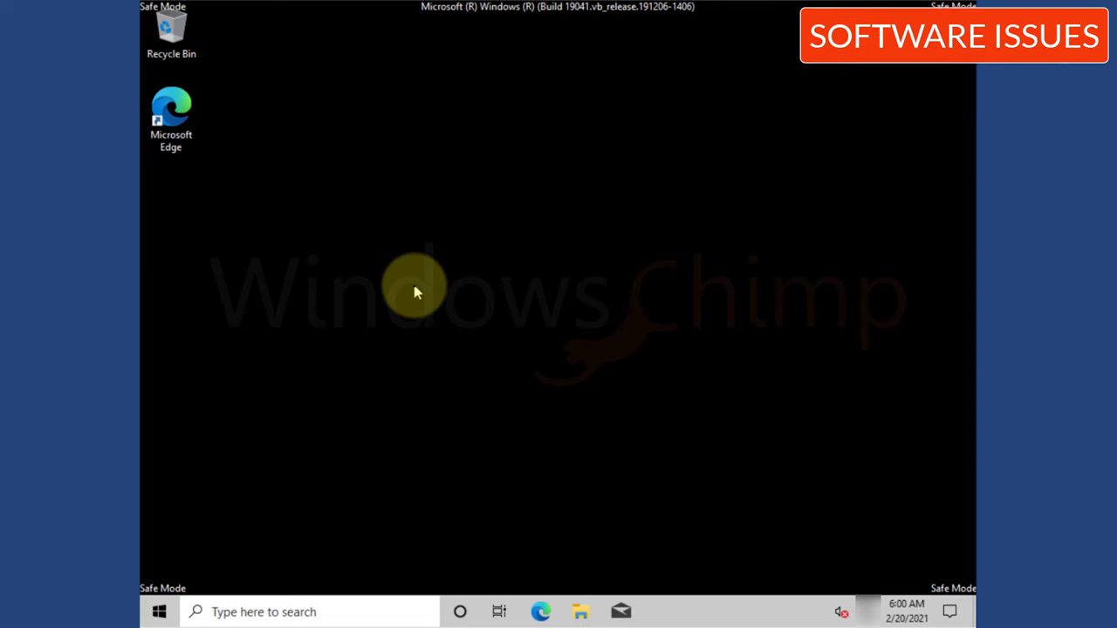
key("super+x")
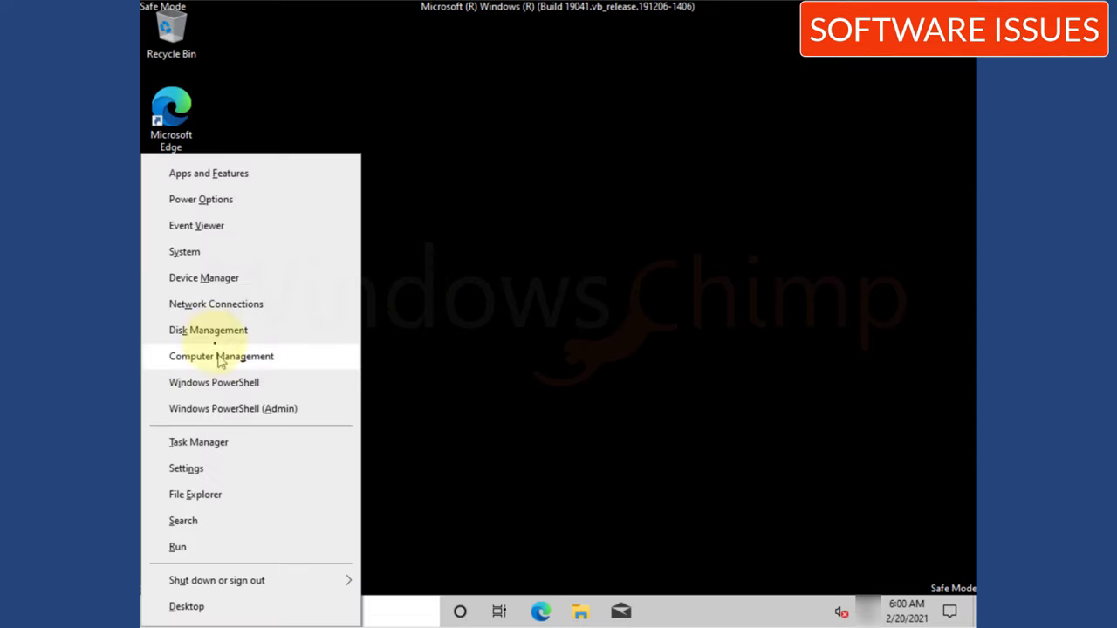
left_click(234, 278)
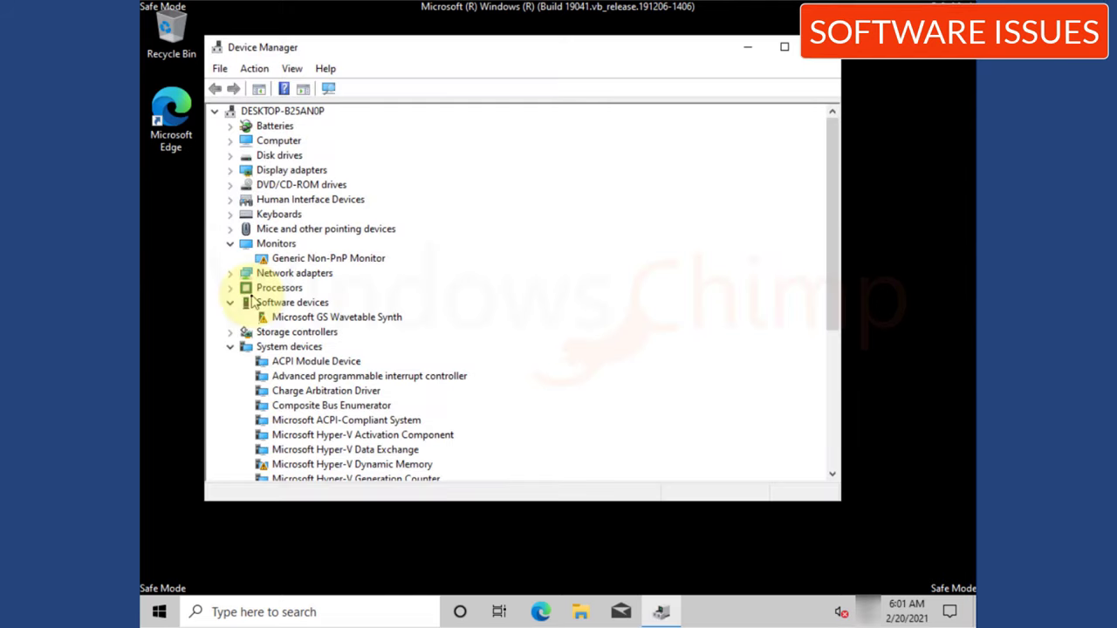
left_click(230, 140)
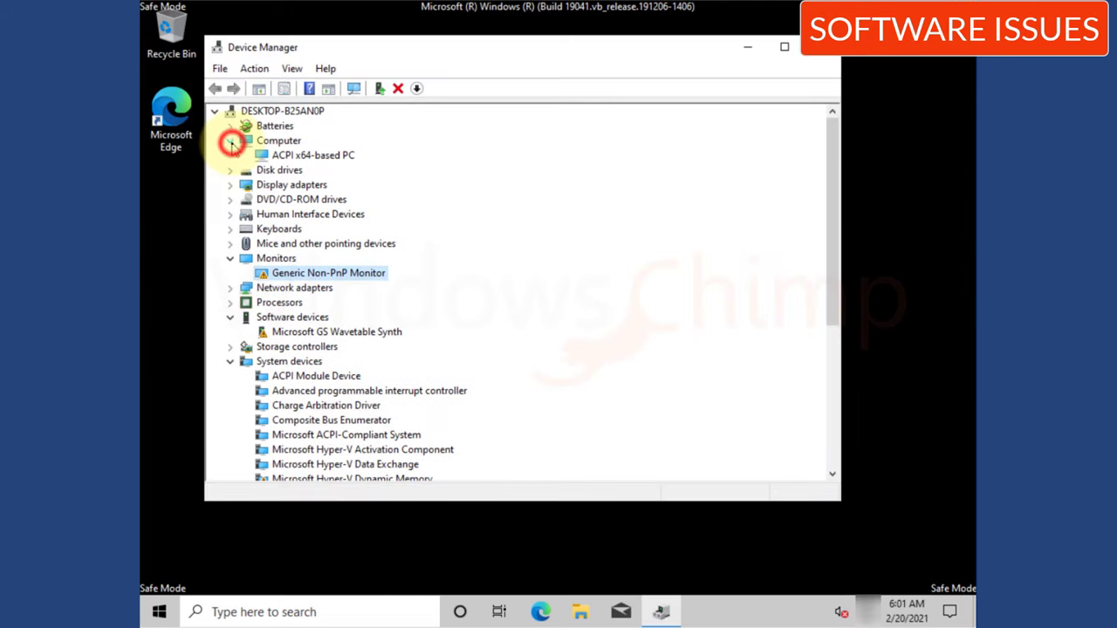
left_click(291, 156)
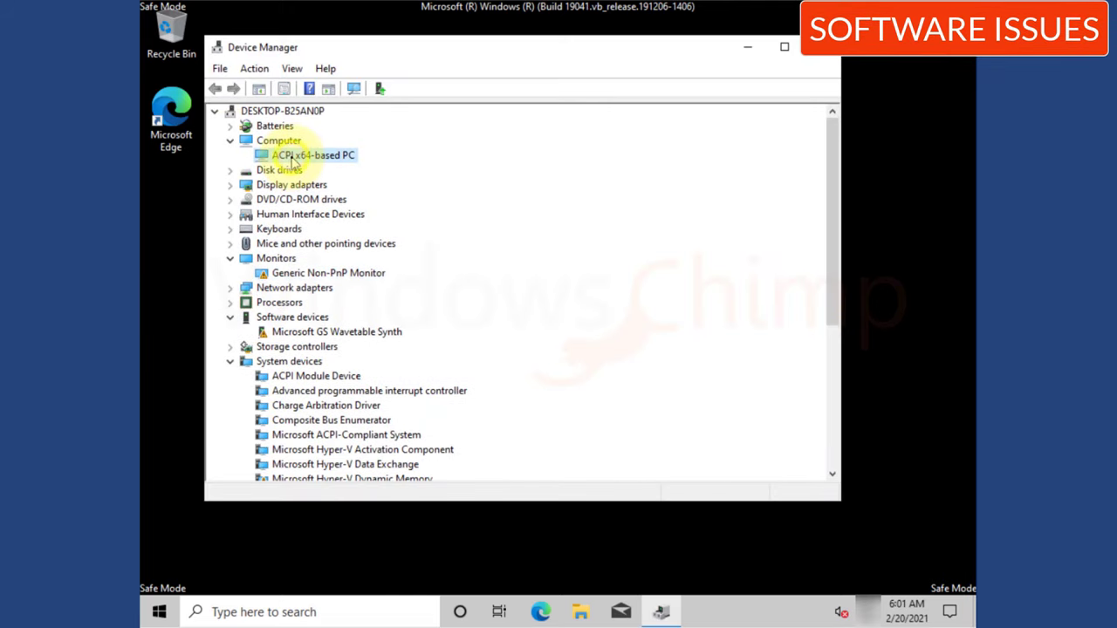
right_click(293, 159)
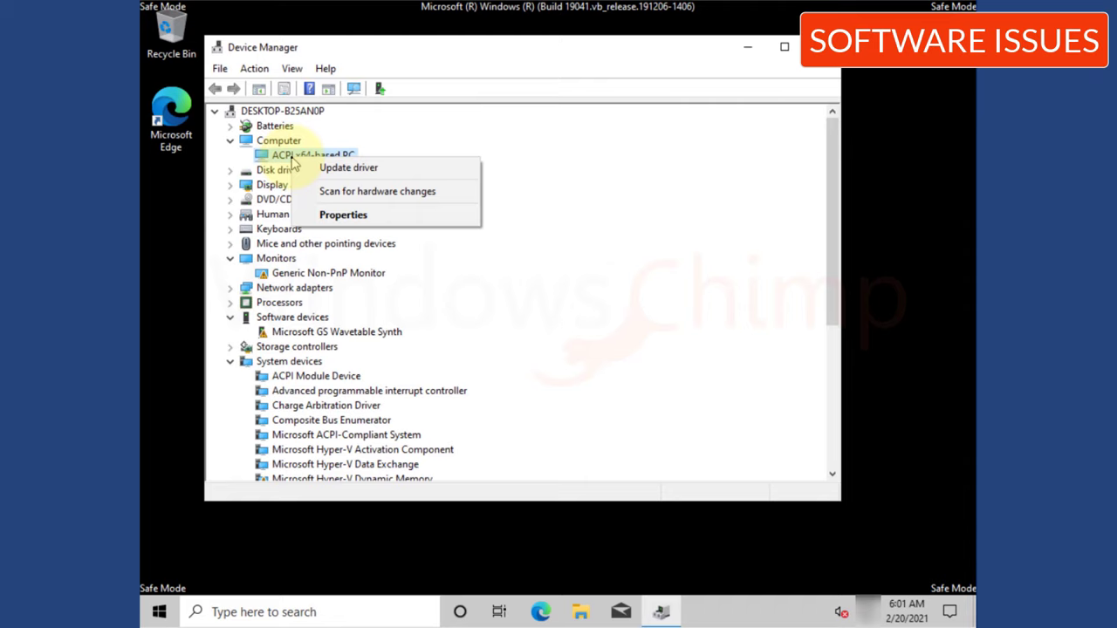
left_click(351, 171)
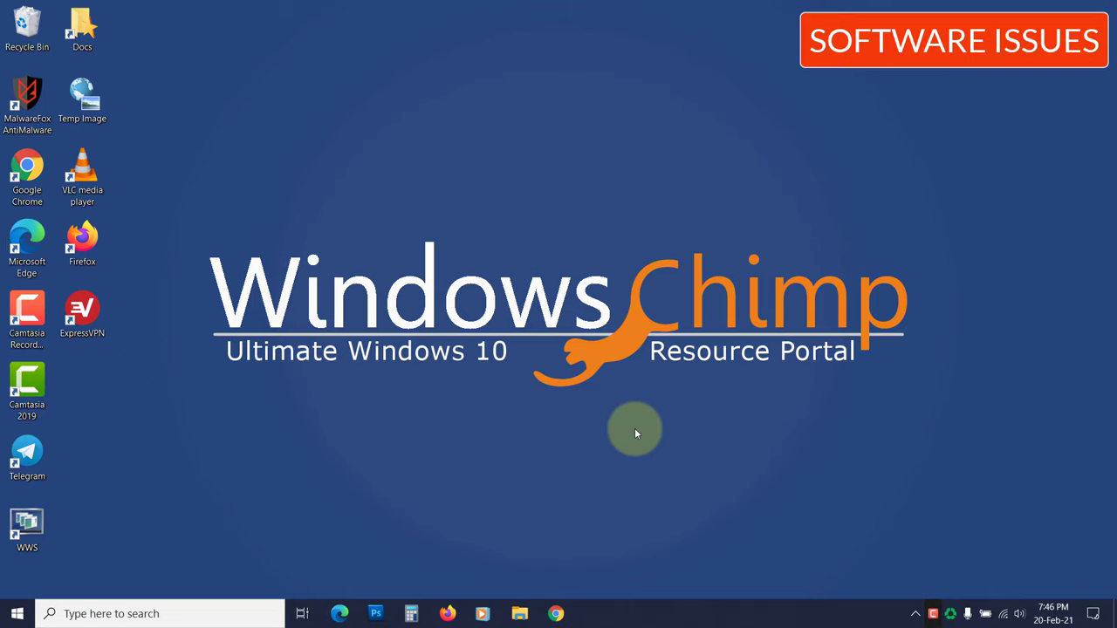
Step: Refresh the desktop twice from its right-click menu
right_click(416, 120)
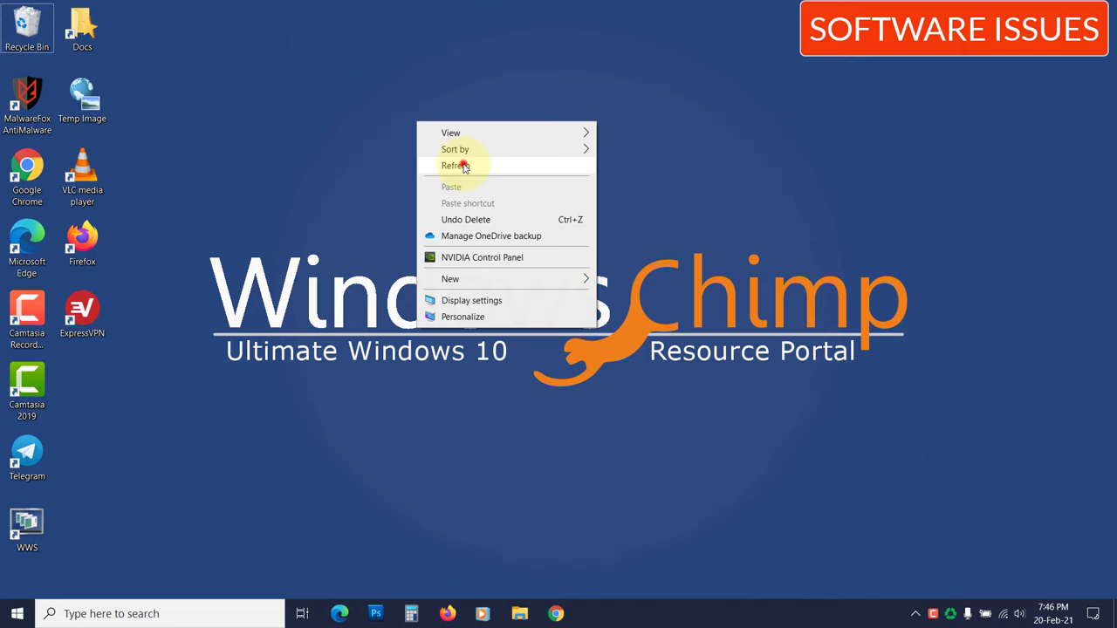
left_click(464, 166)
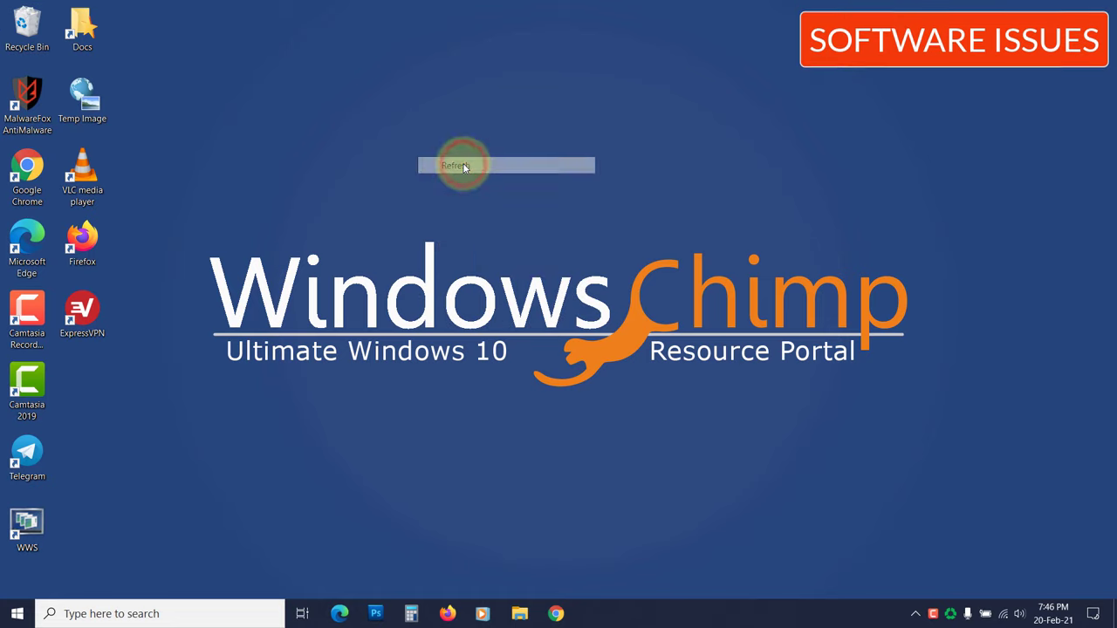
right_click(494, 431)
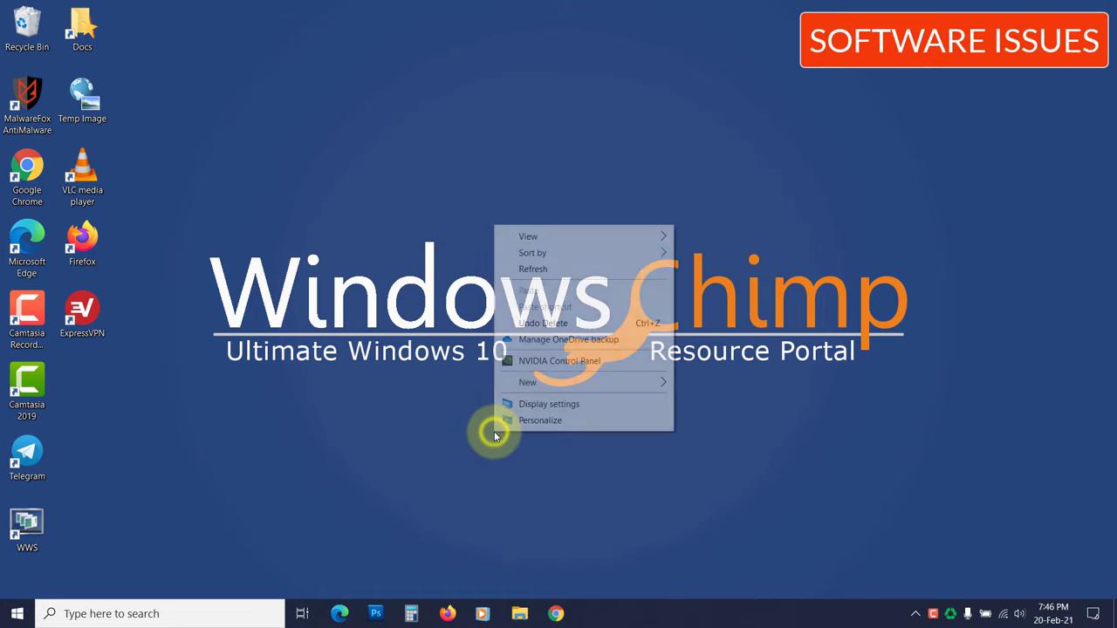
left_click(543, 259)
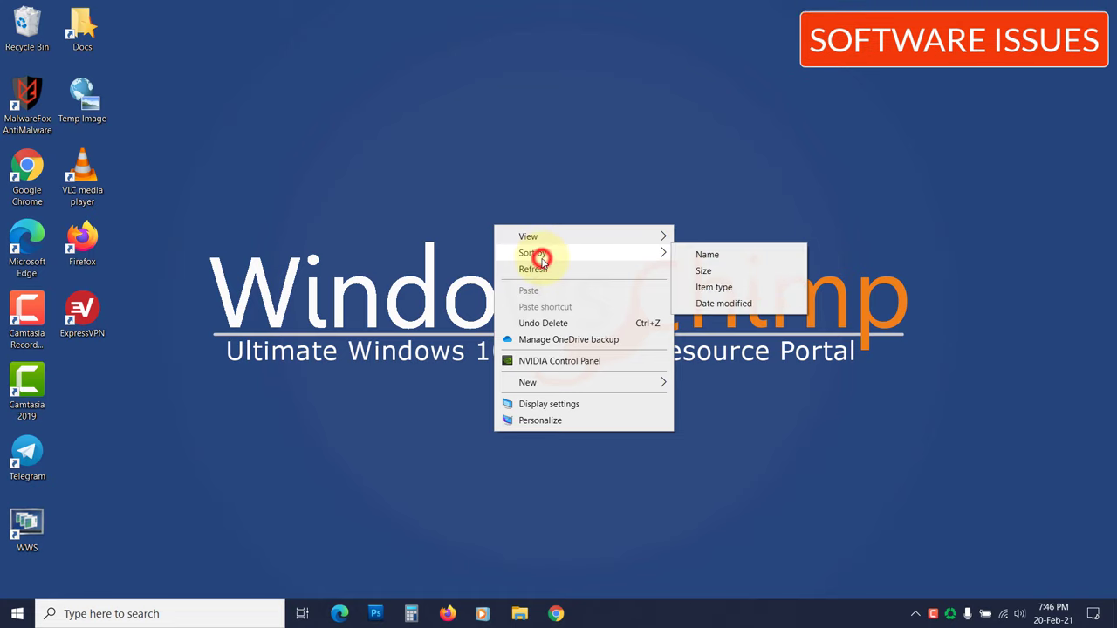
left_click(545, 271)
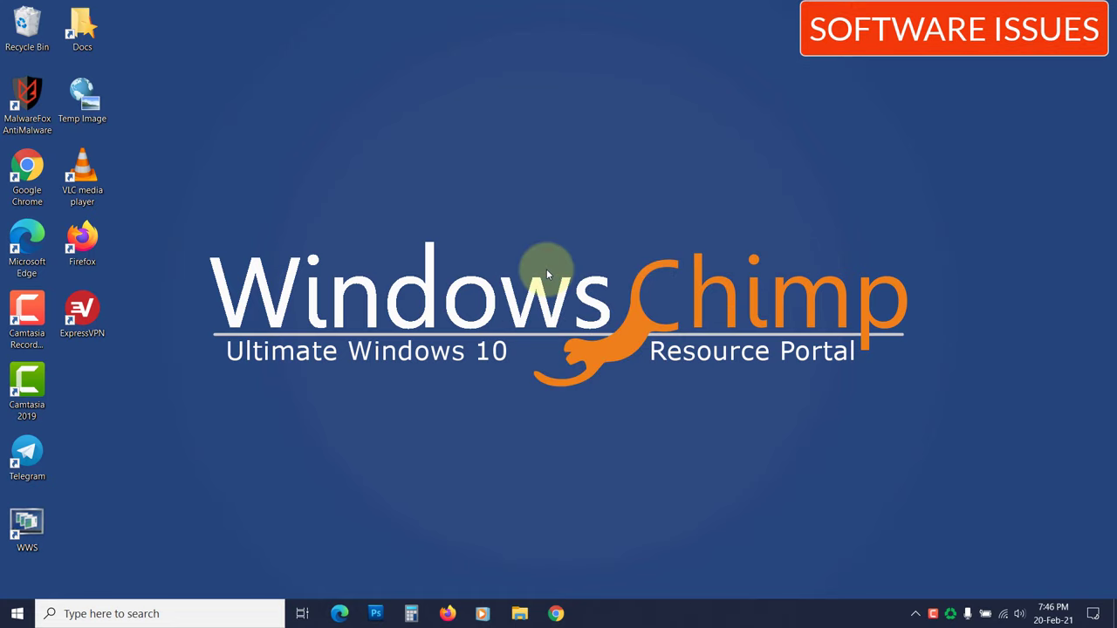
Step: Untick Turn on fast startup in Control Panel's power button settings and save
left_click(239, 613)
type("control panel")
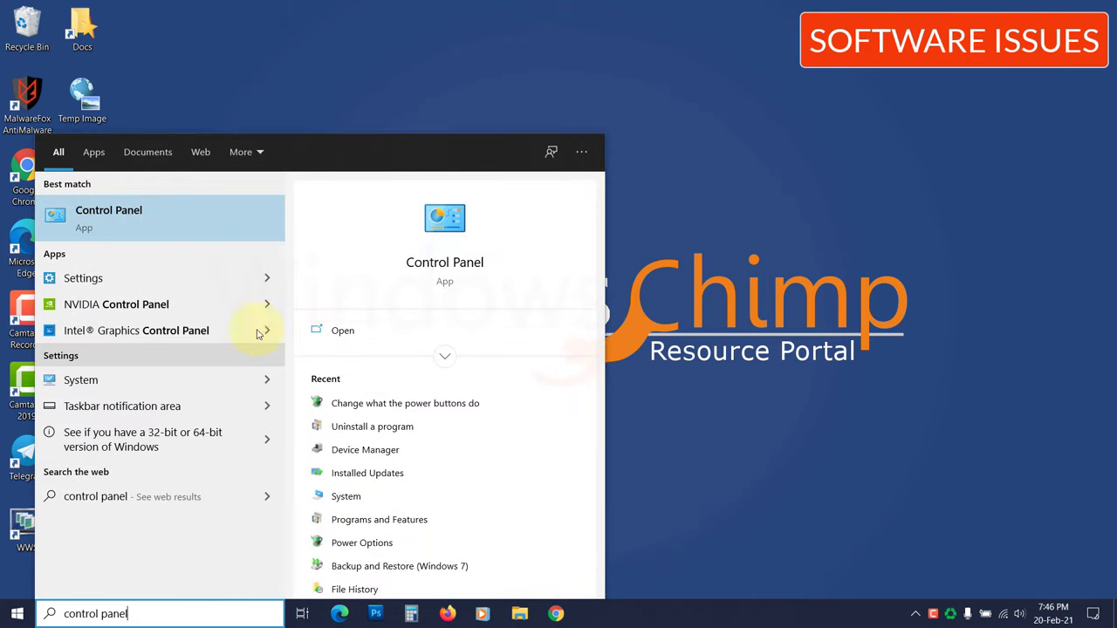
left_click(238, 238)
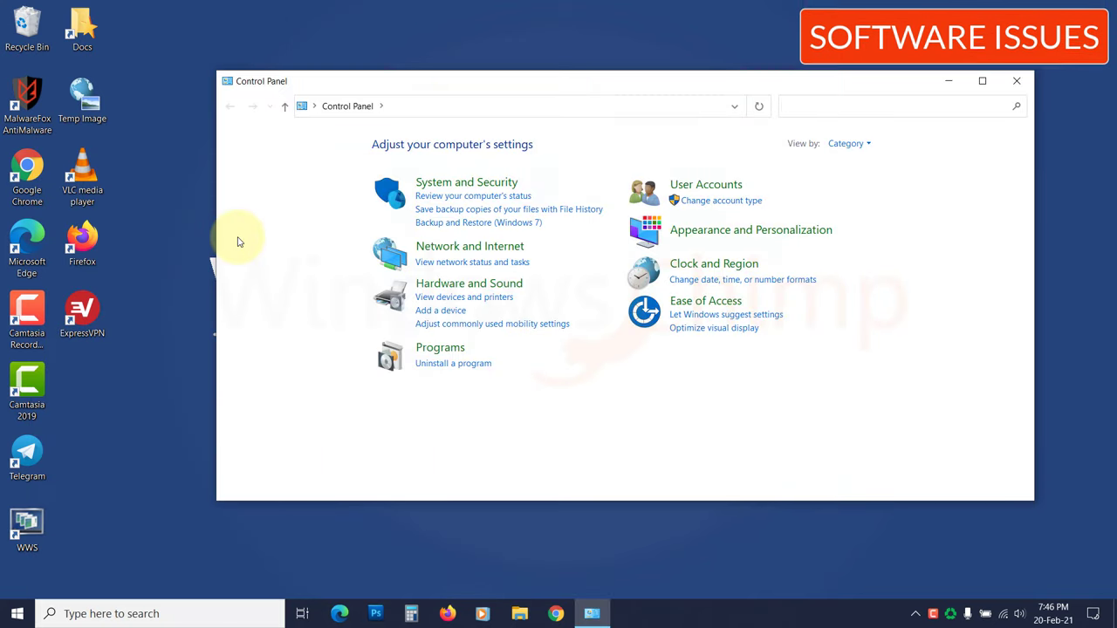
left_click(496, 288)
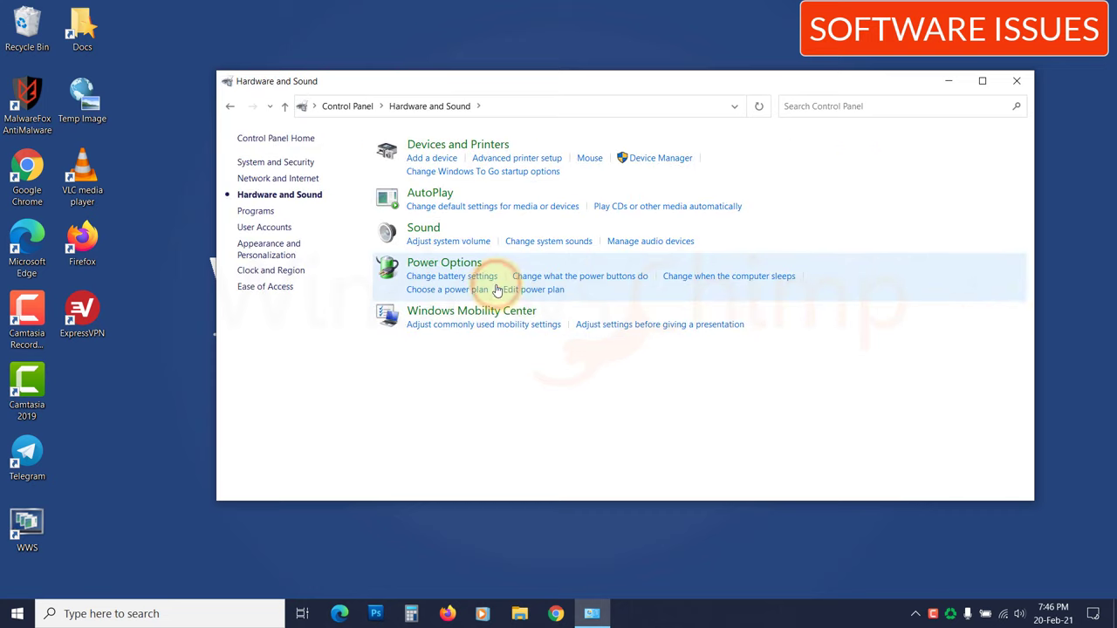
left_click(592, 277)
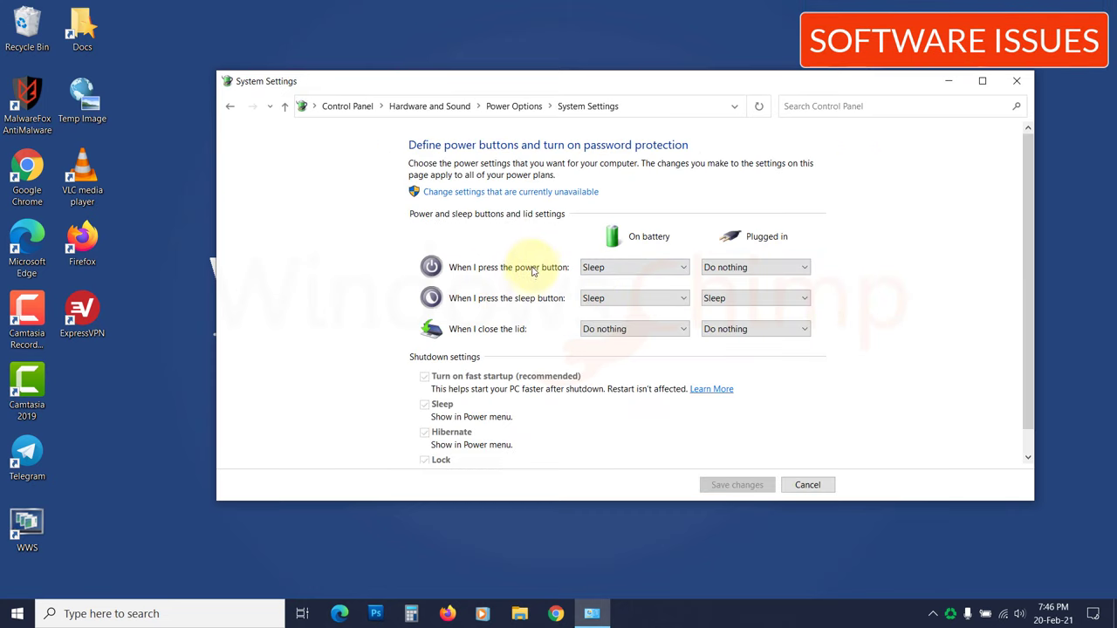
left_click(520, 194)
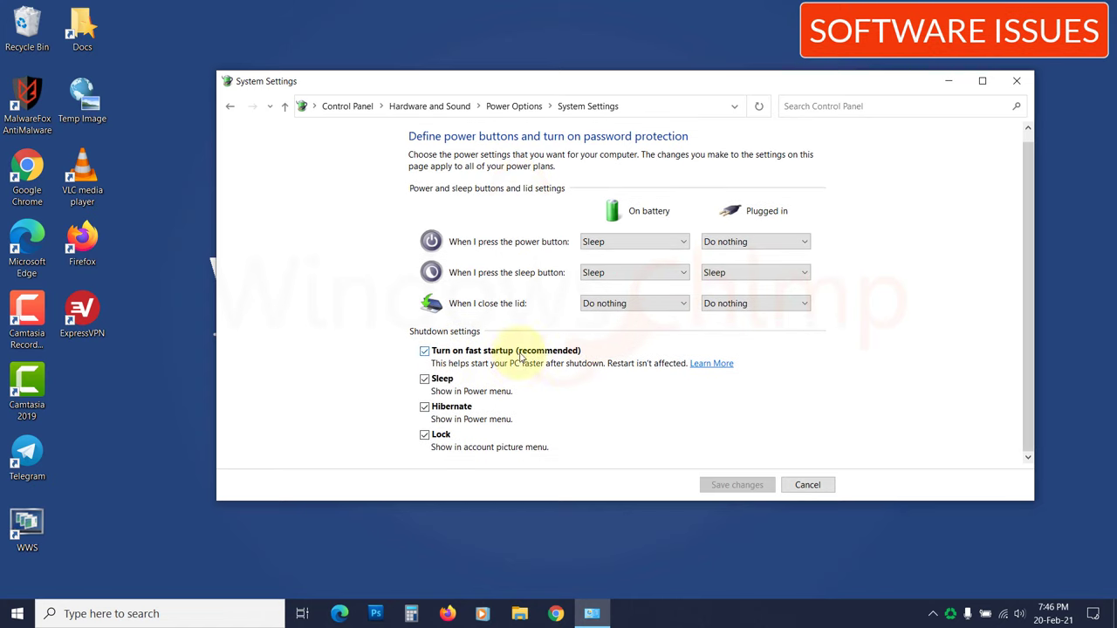
left_click(424, 350)
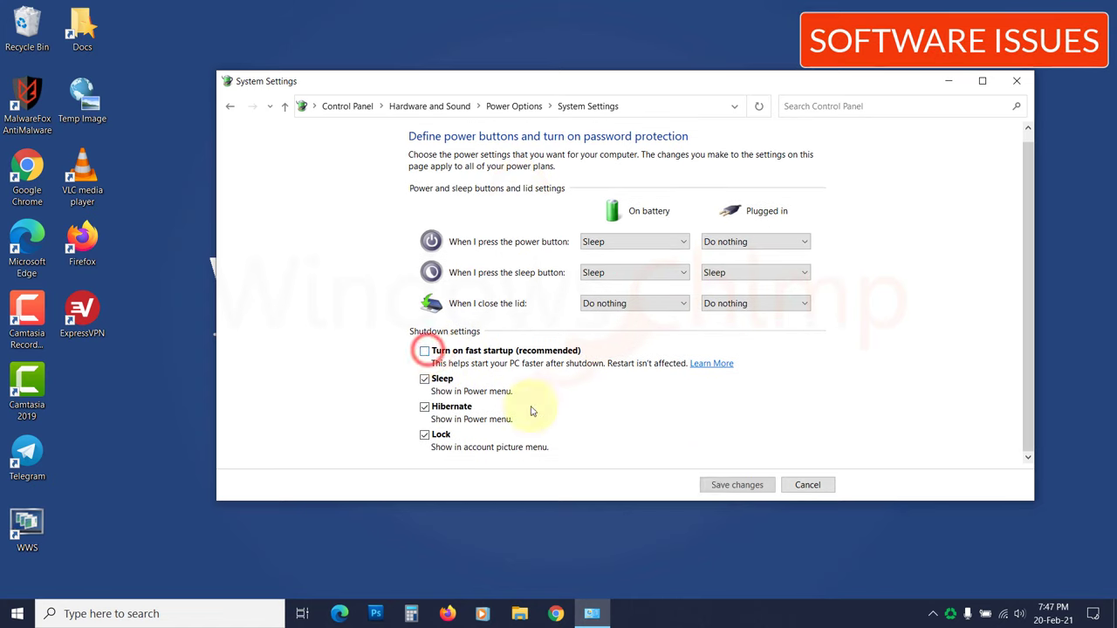
left_click(724, 485)
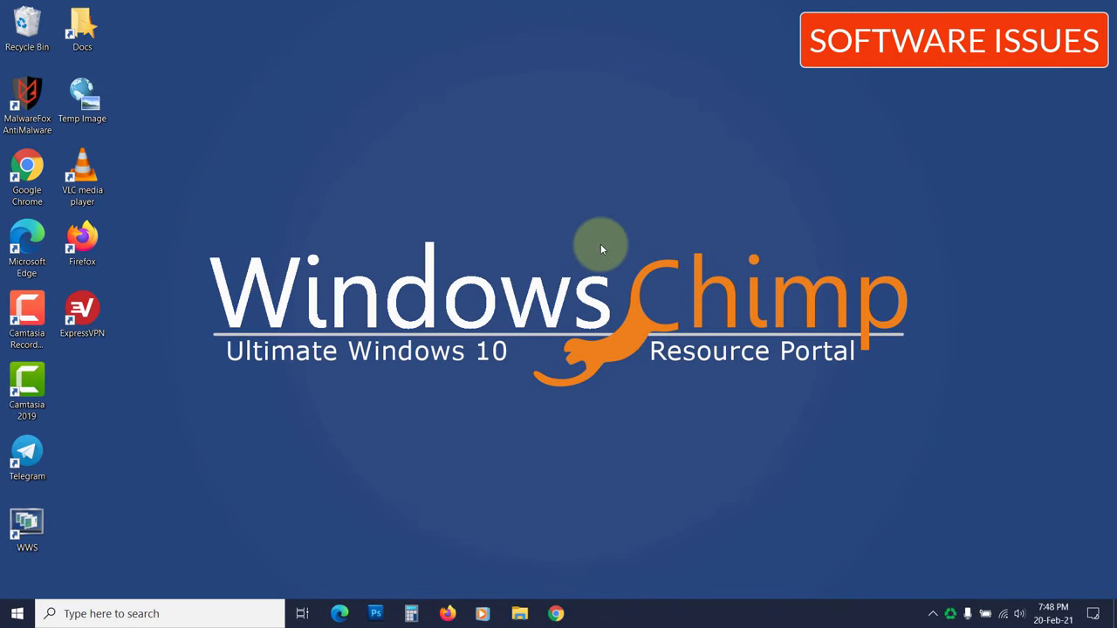
Step: Refresh the desktop, then open update history under Settings > Update & Security
right_click(479, 155)
left_click(505, 190)
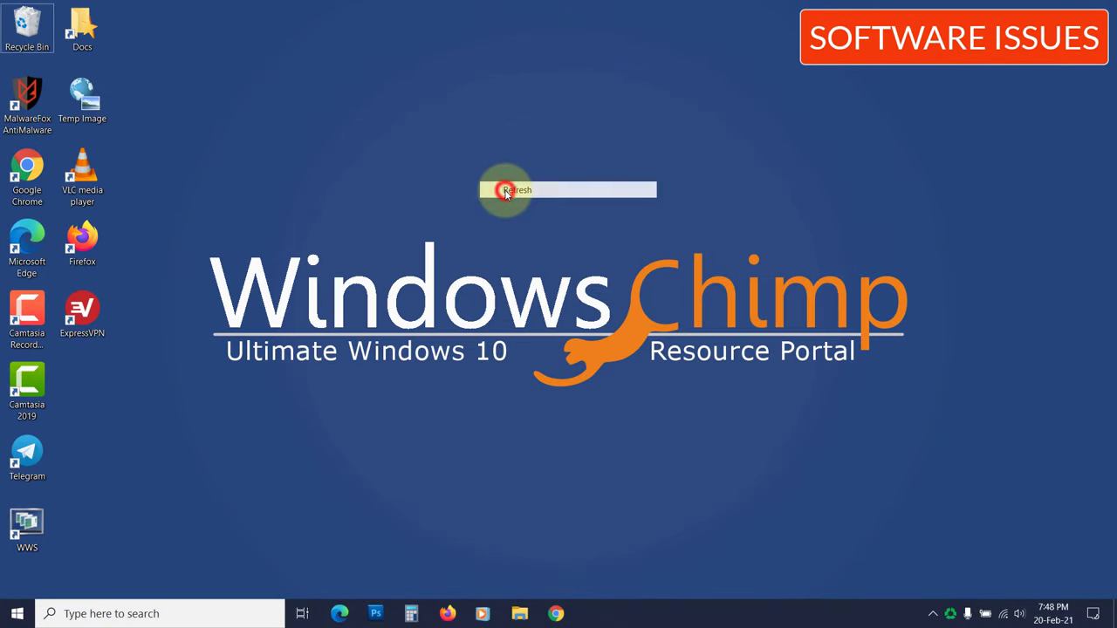
right_click(504, 190)
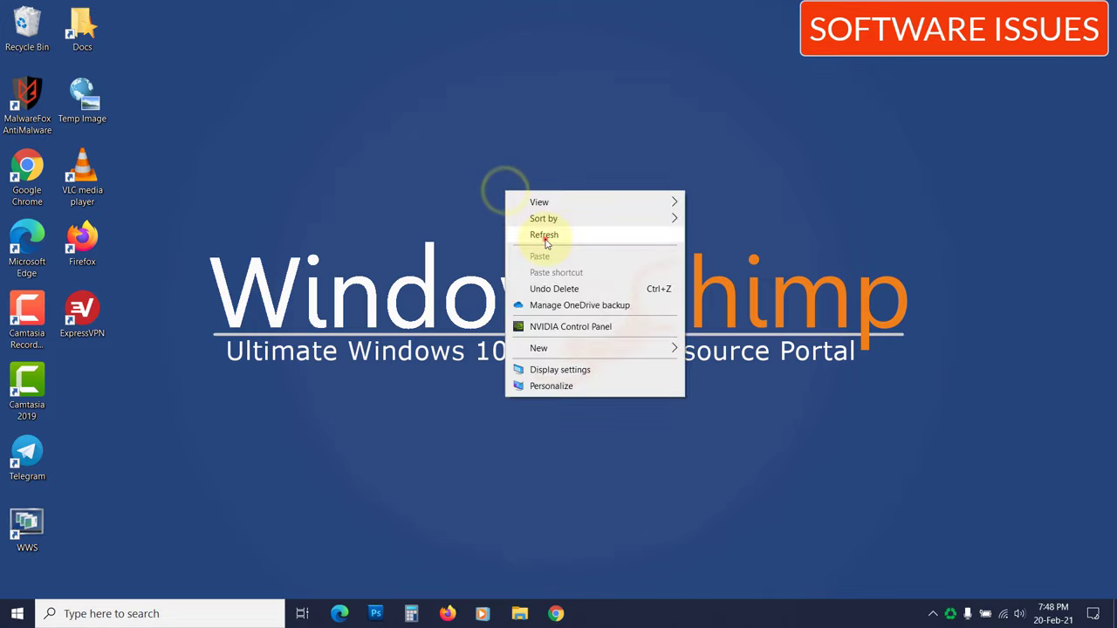
left_click(544, 238)
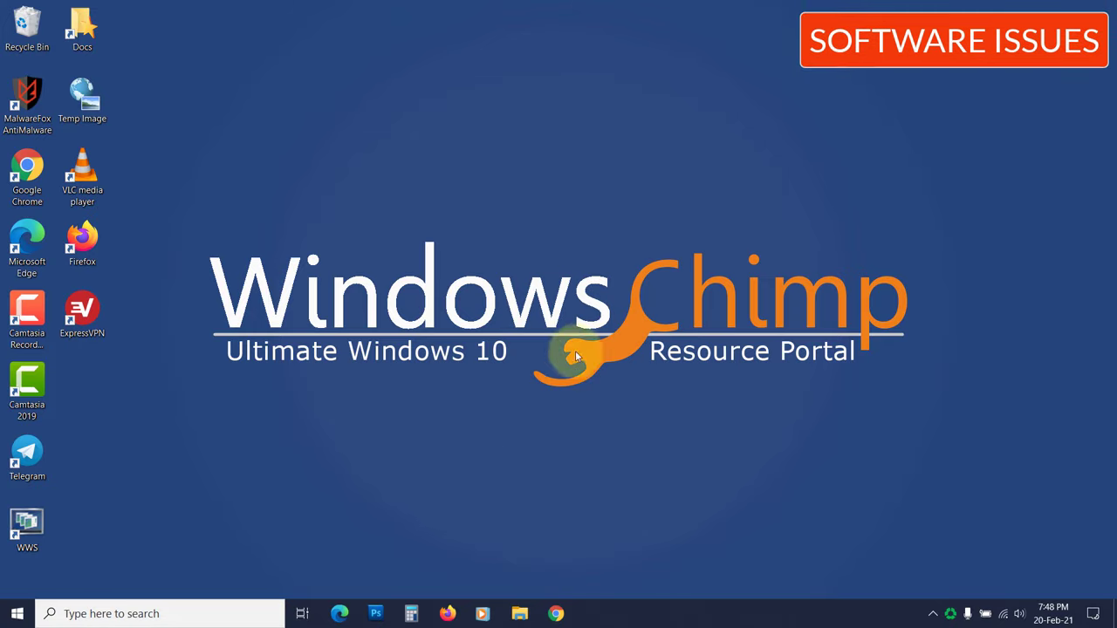
left_click(17, 613)
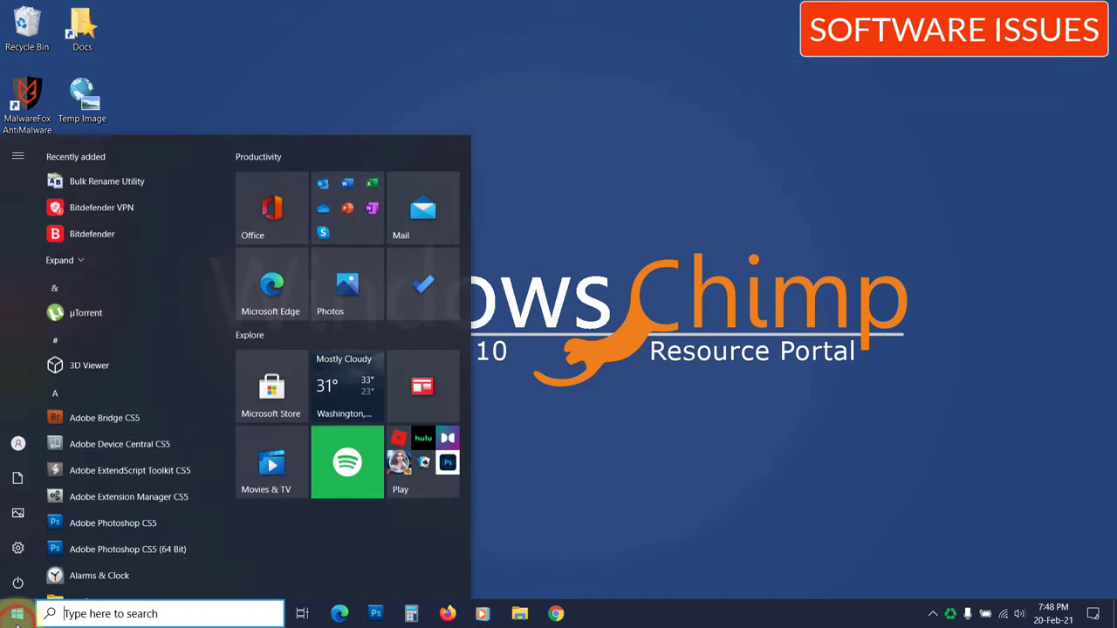
left_click(19, 544)
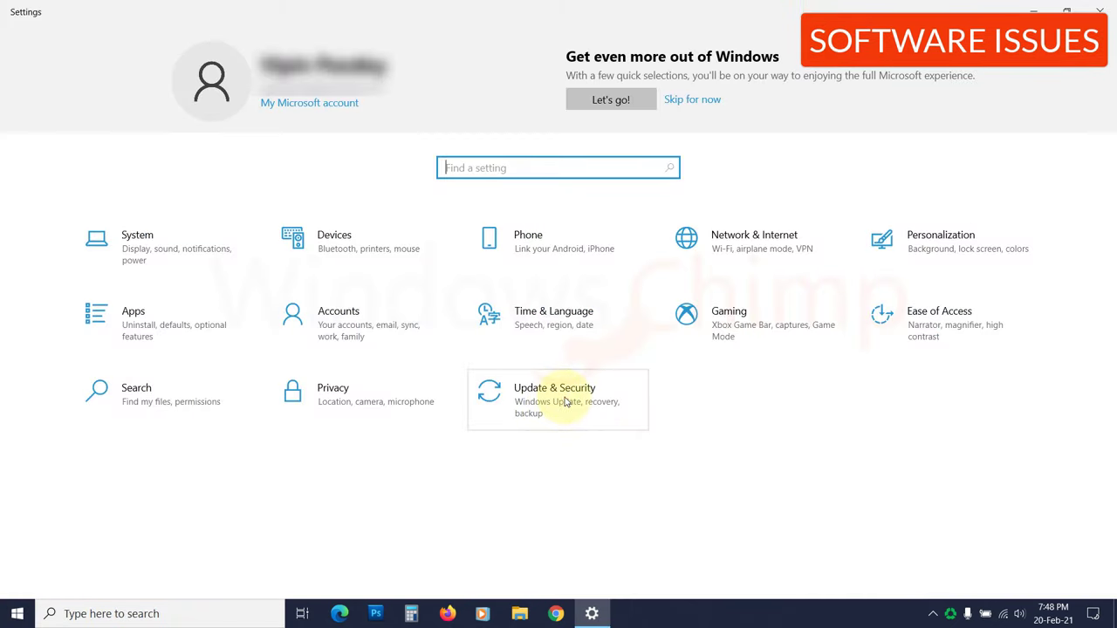
left_click(564, 400)
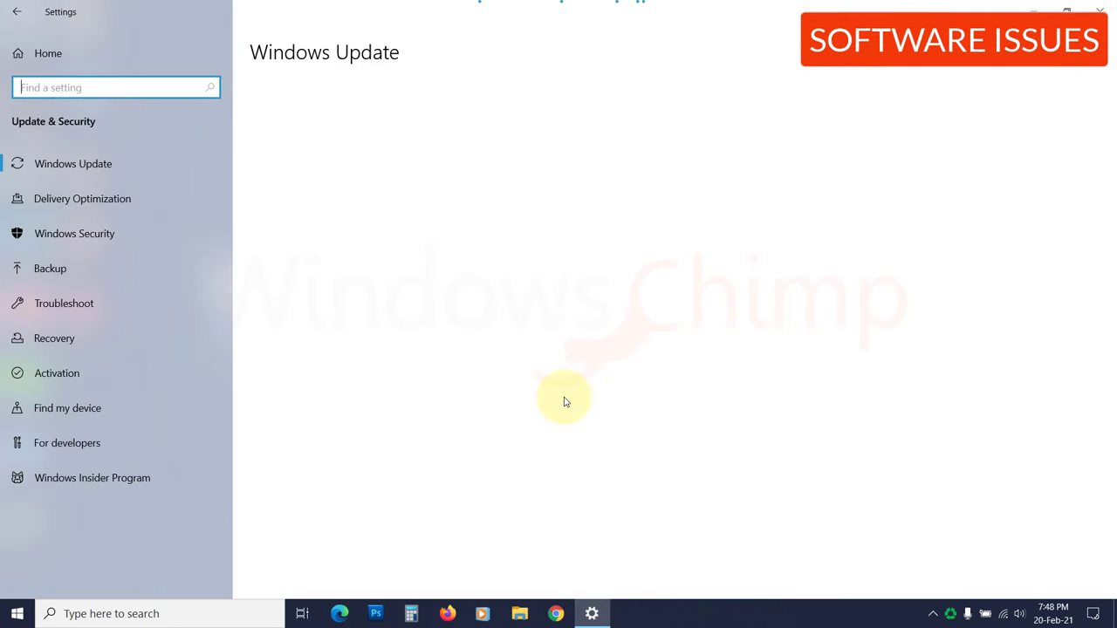
left_click(360, 343)
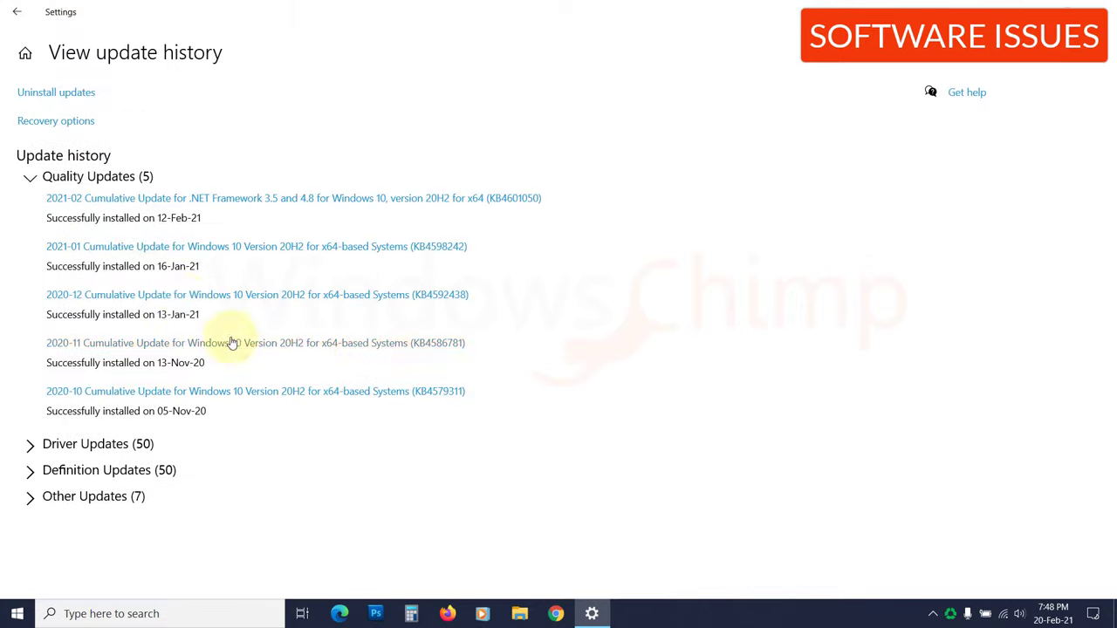
Step: Sort installed updates by date and choose Uninstall on KB4601319
left_click(74, 93)
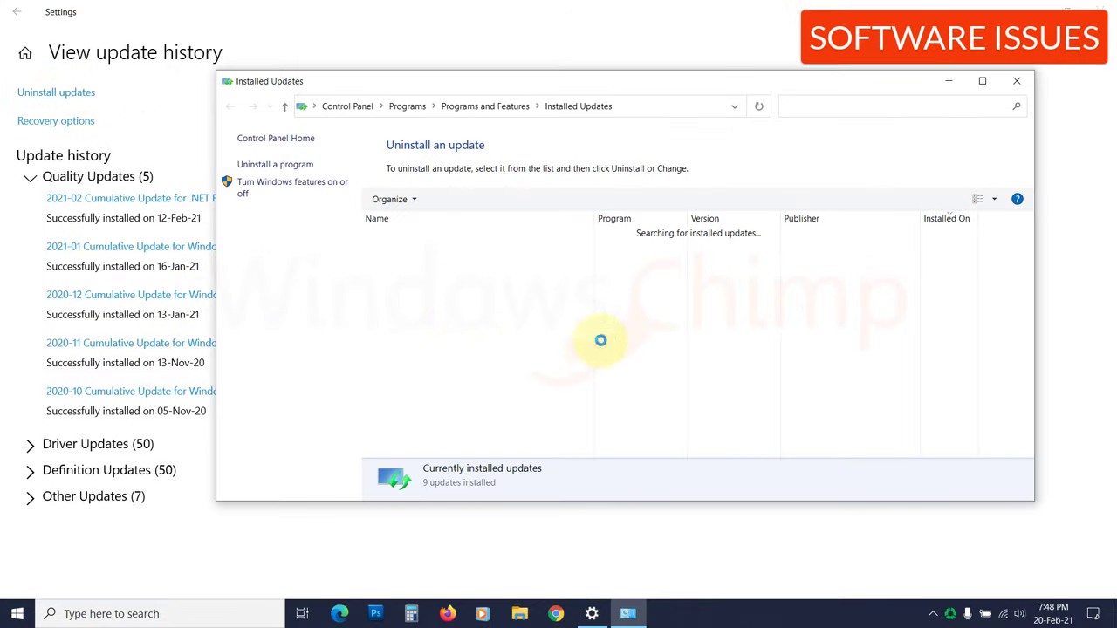
left_click(940, 220)
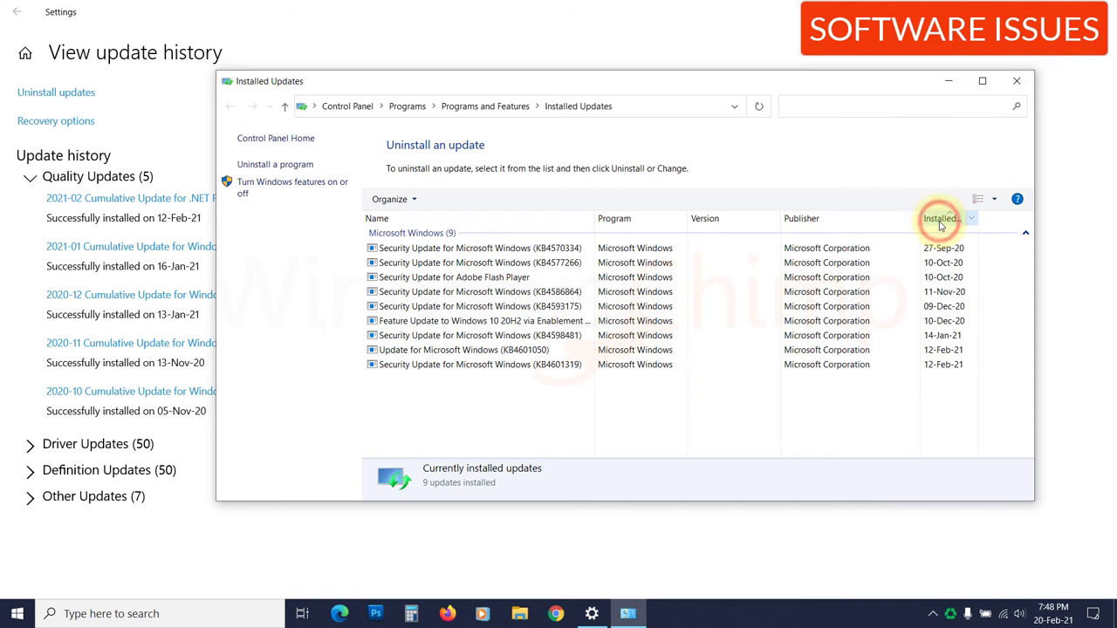
left_click(450, 249)
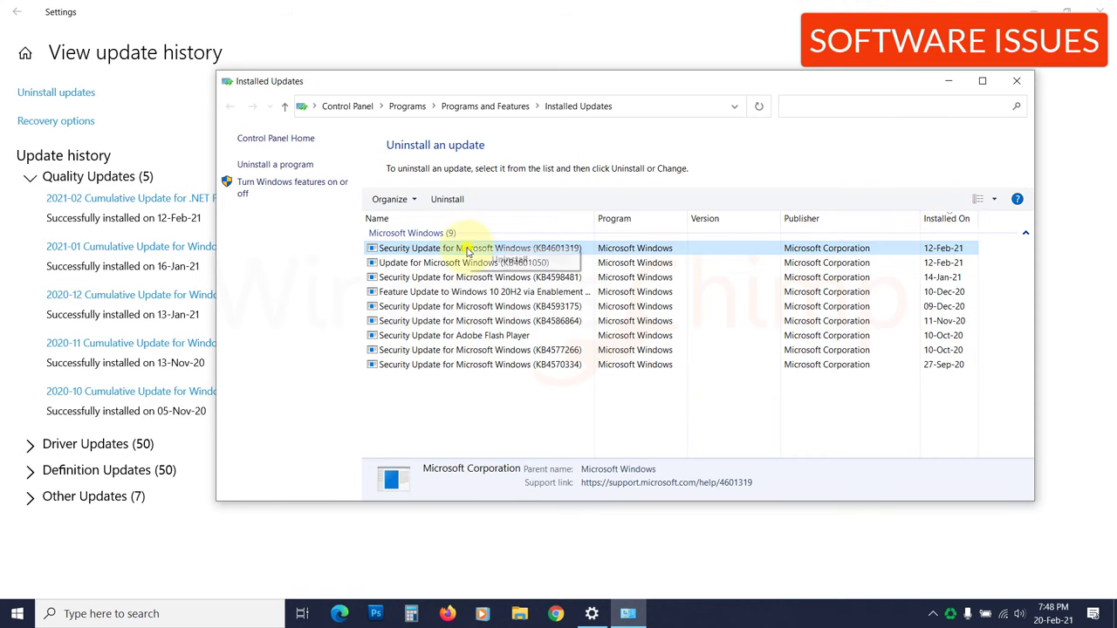
right_click(479, 253)
left_click(509, 260)
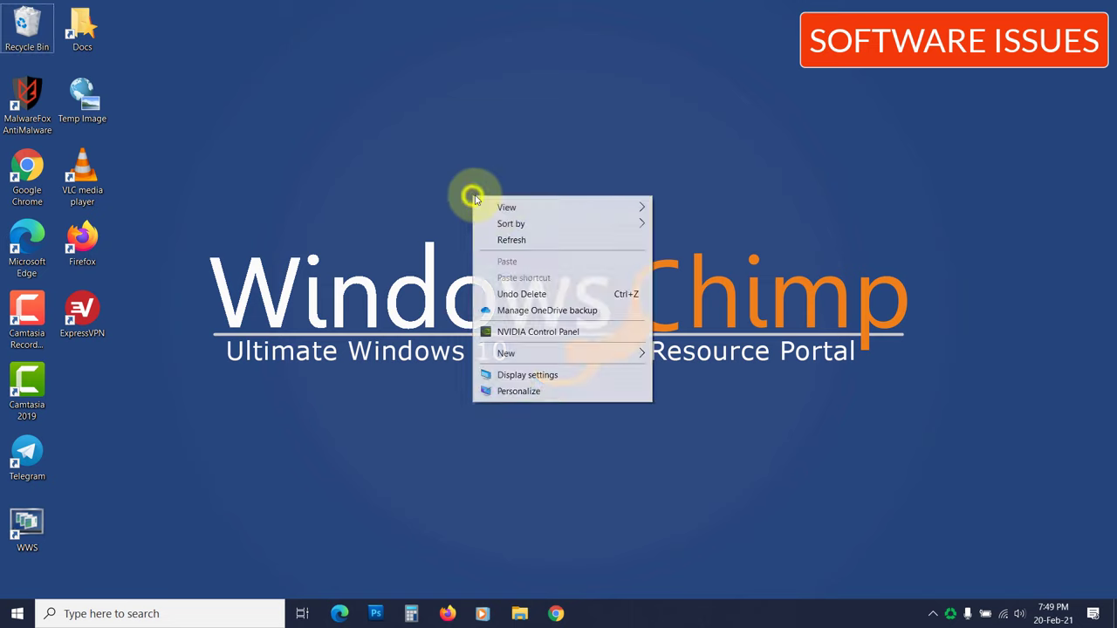
Step: Dismiss the leftover menu and refresh the desktop
left_click(527, 235)
right_click(552, 181)
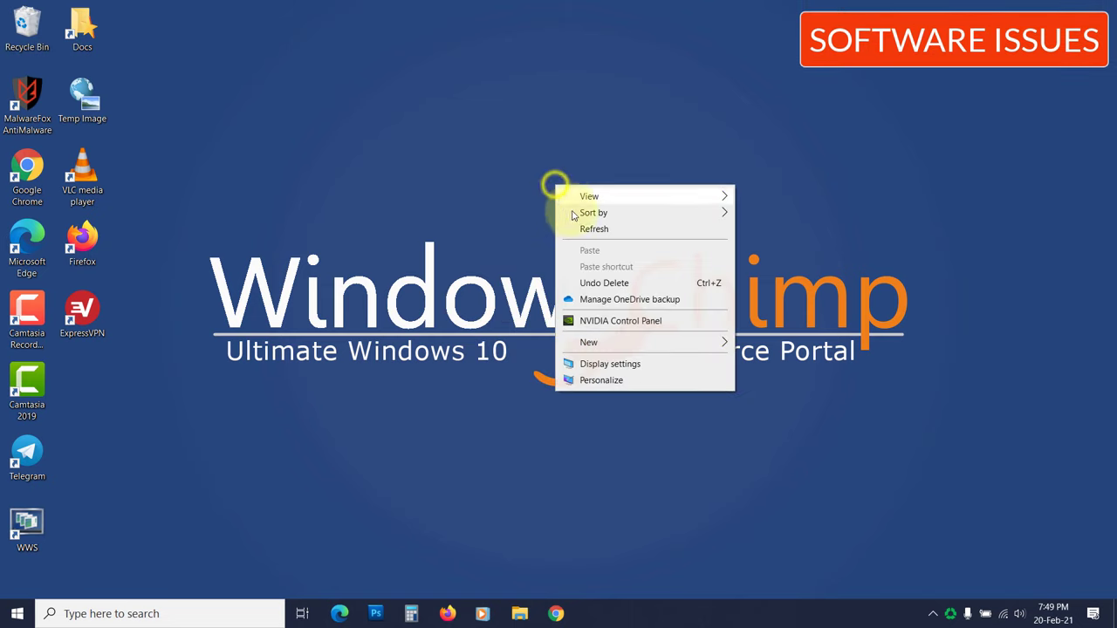
left_click(579, 226)
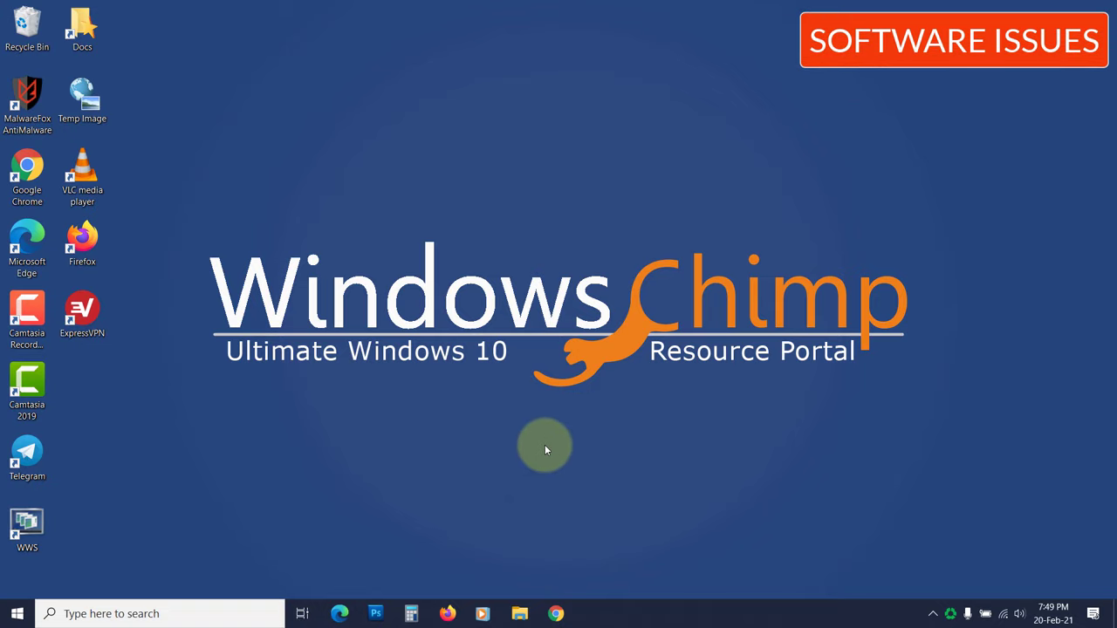
Step: Launch rstrui and select the 20-Feb-21 Windows Update restore point
left_click(228, 606)
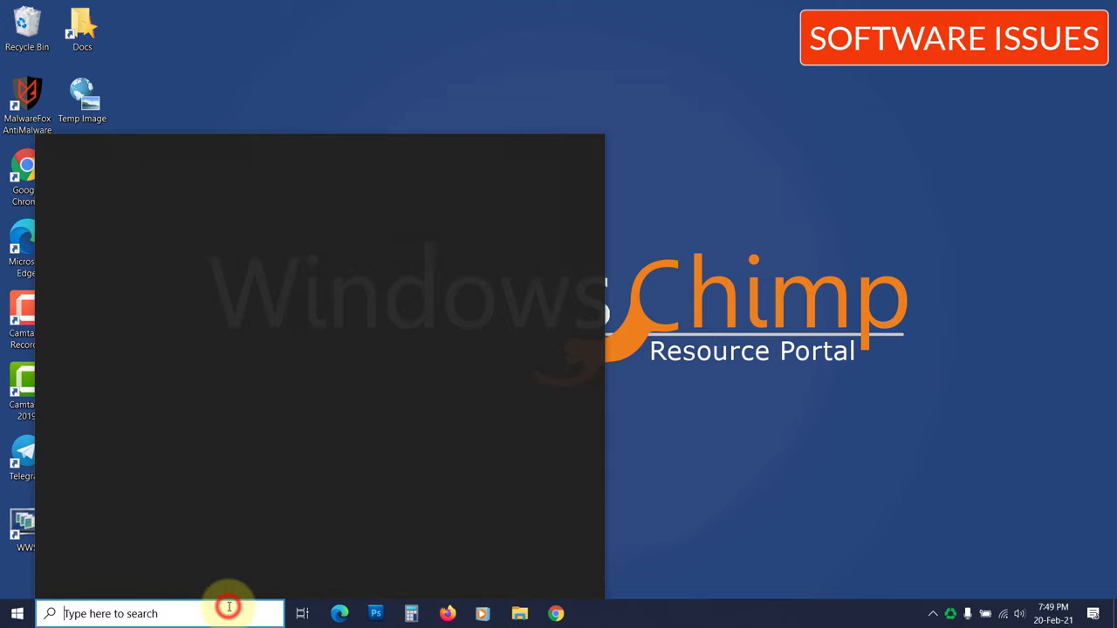
type("rstrui")
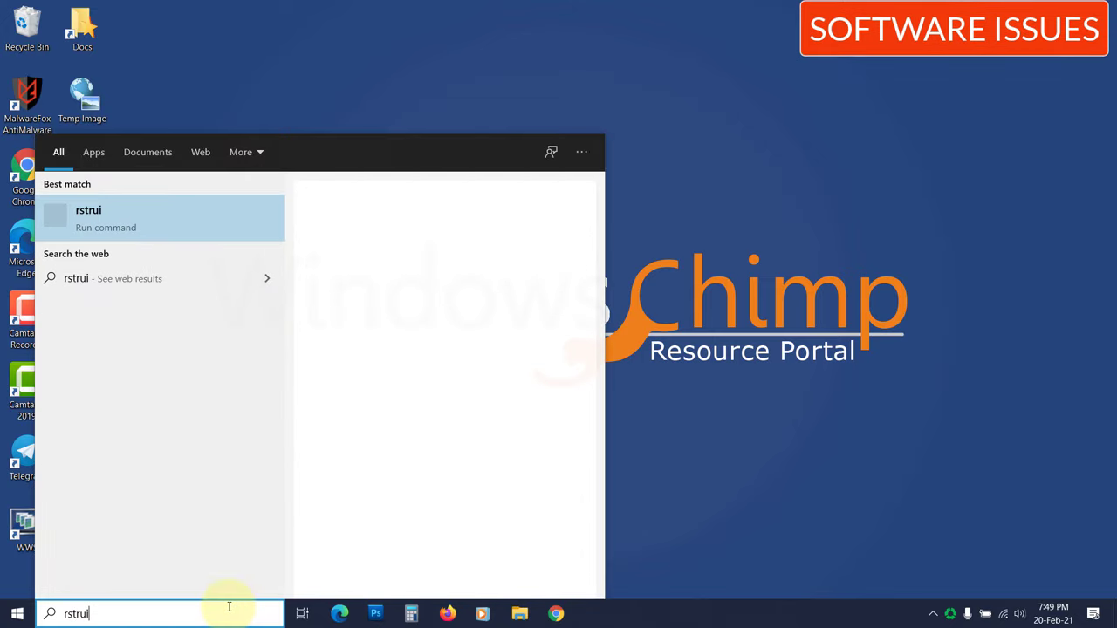
left_click(201, 223)
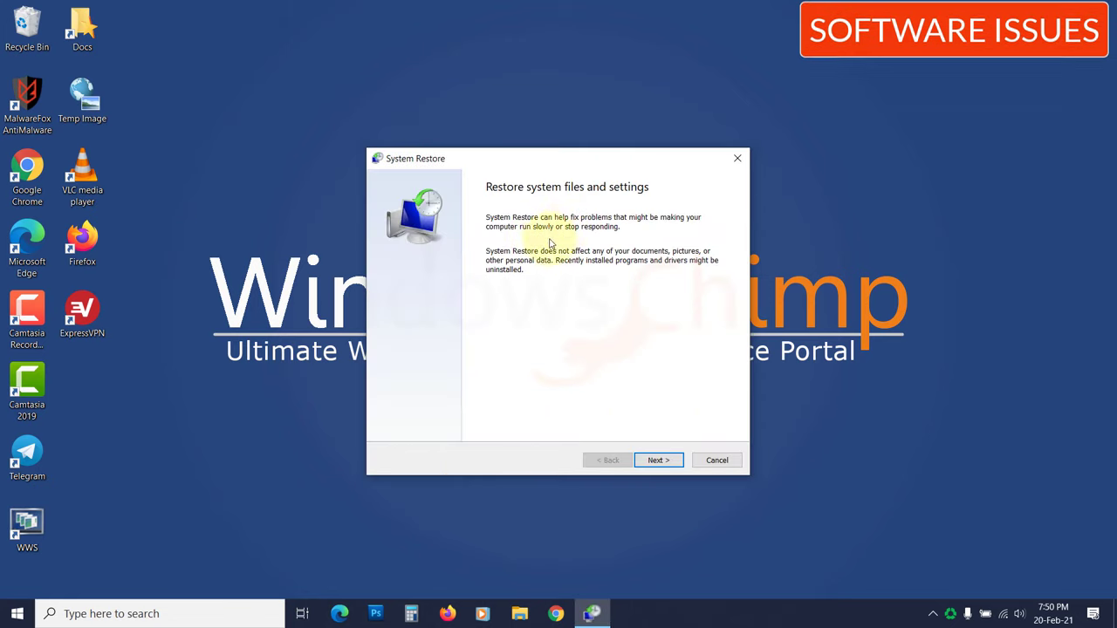
left_click(663, 460)
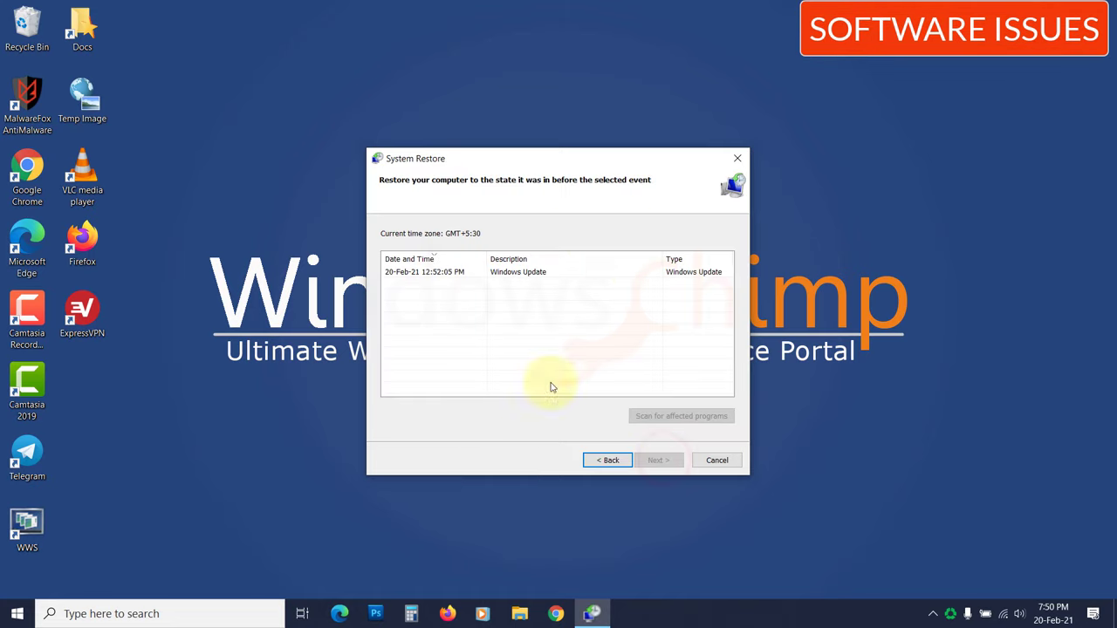
left_click(456, 272)
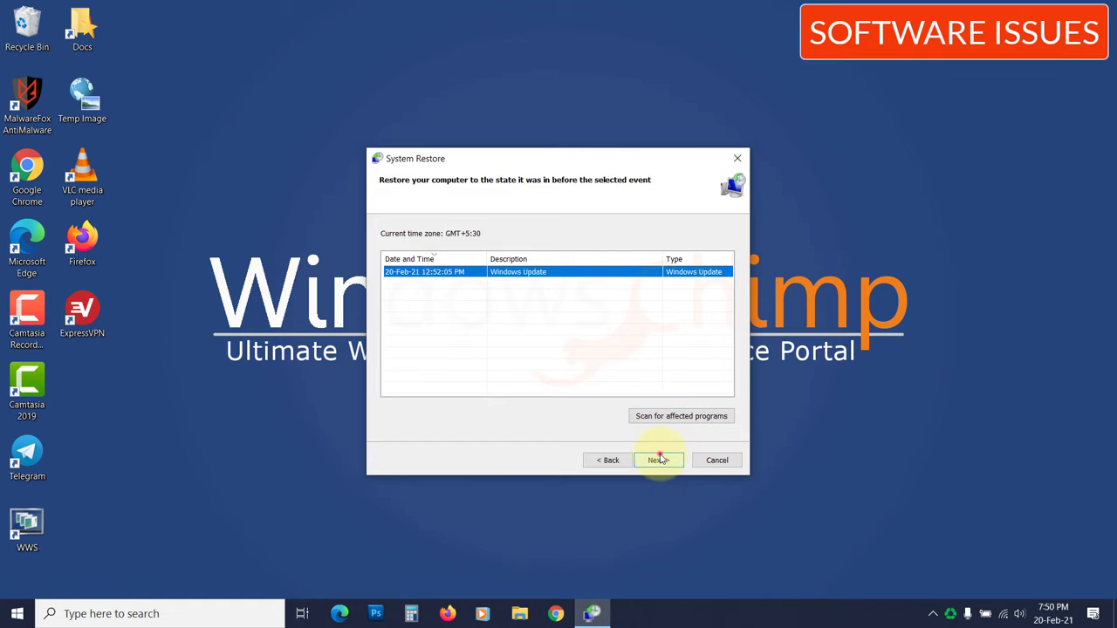
left_click(661, 459)
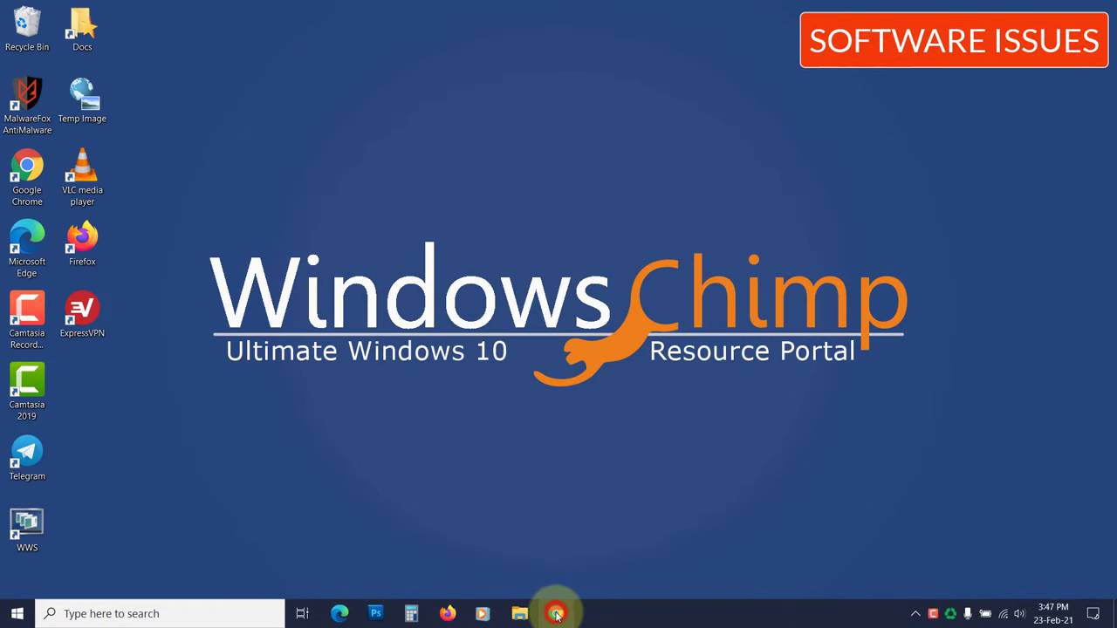
Step: Download MalwareFox from malwarefox.com in a maximized Chrome window
left_click(556, 614)
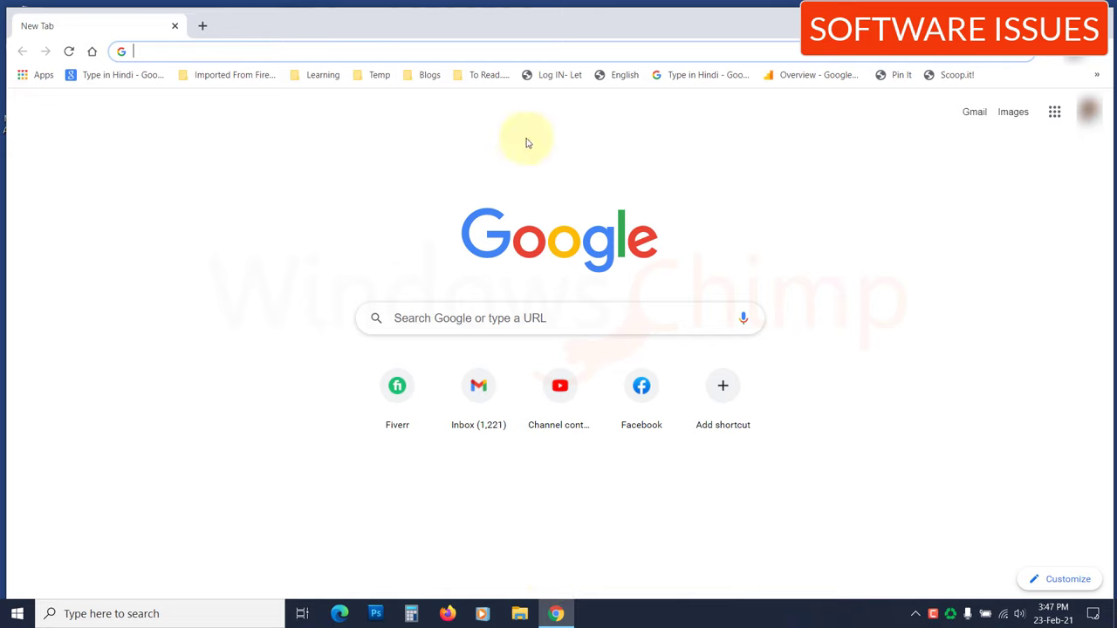
double_click(523, 15)
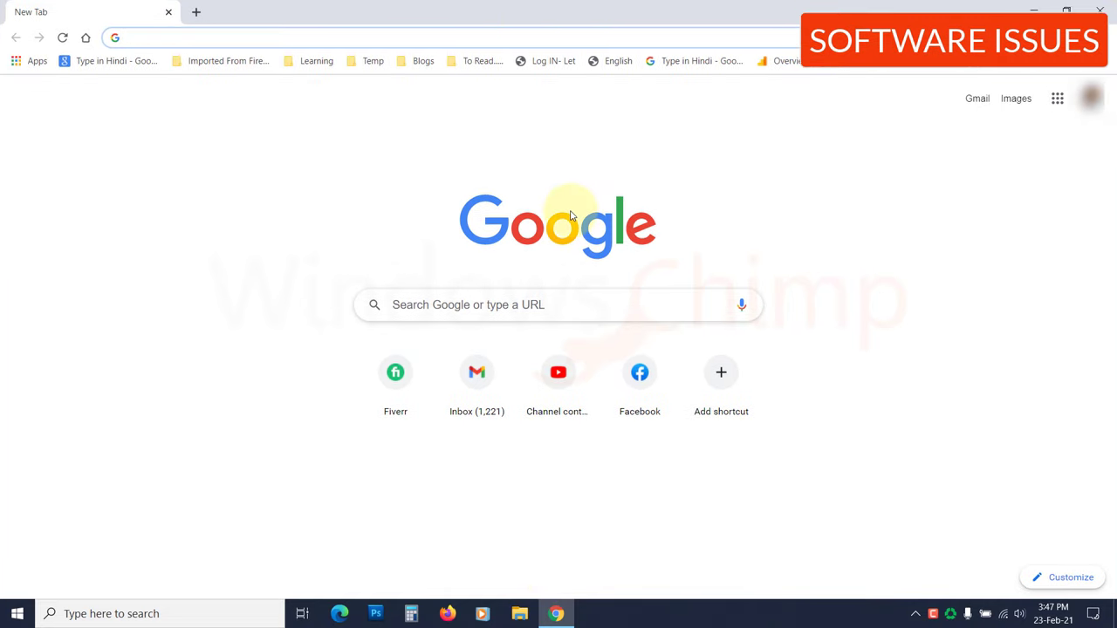
type("malwarefox.com")
key("Return")
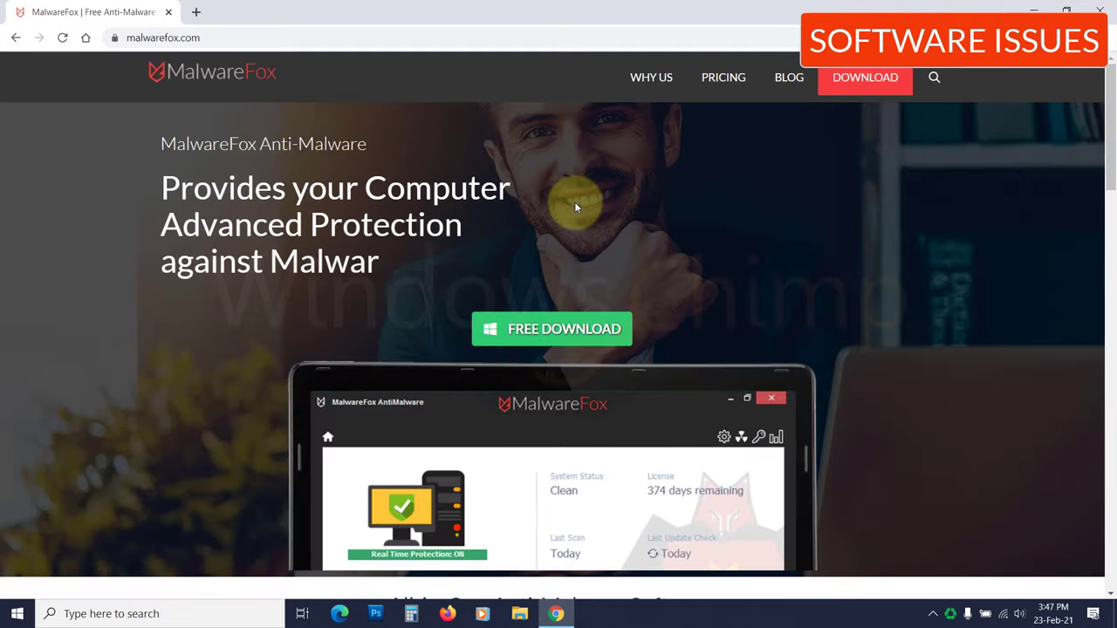
left_click(565, 332)
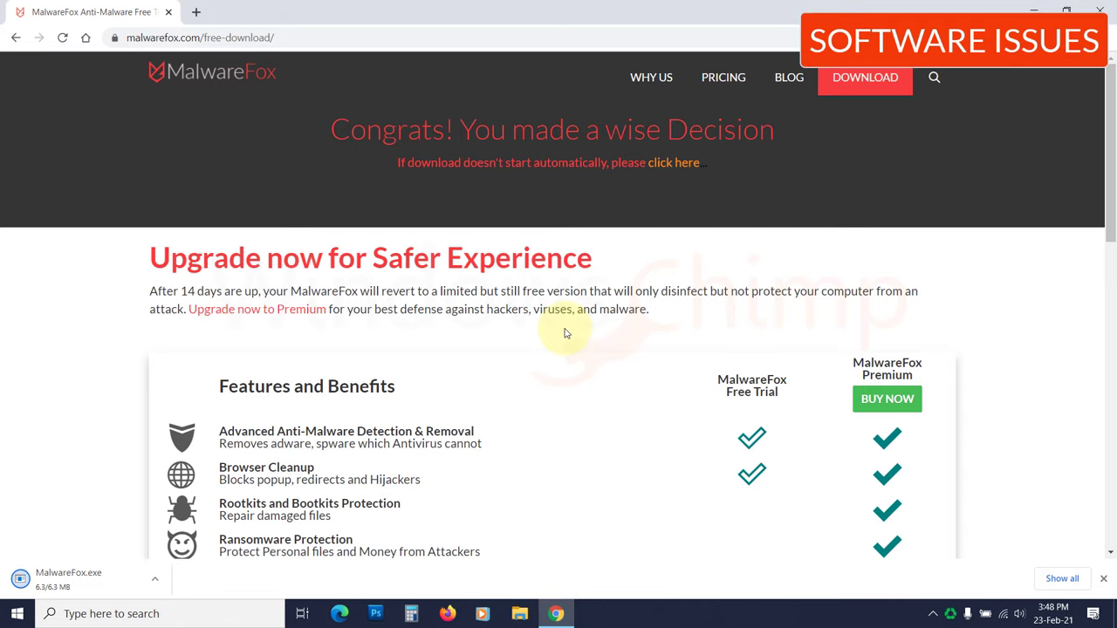
Step: Run MalwareFox.exe, allow UAC, accept the license and finish setup
left_click(72, 577)
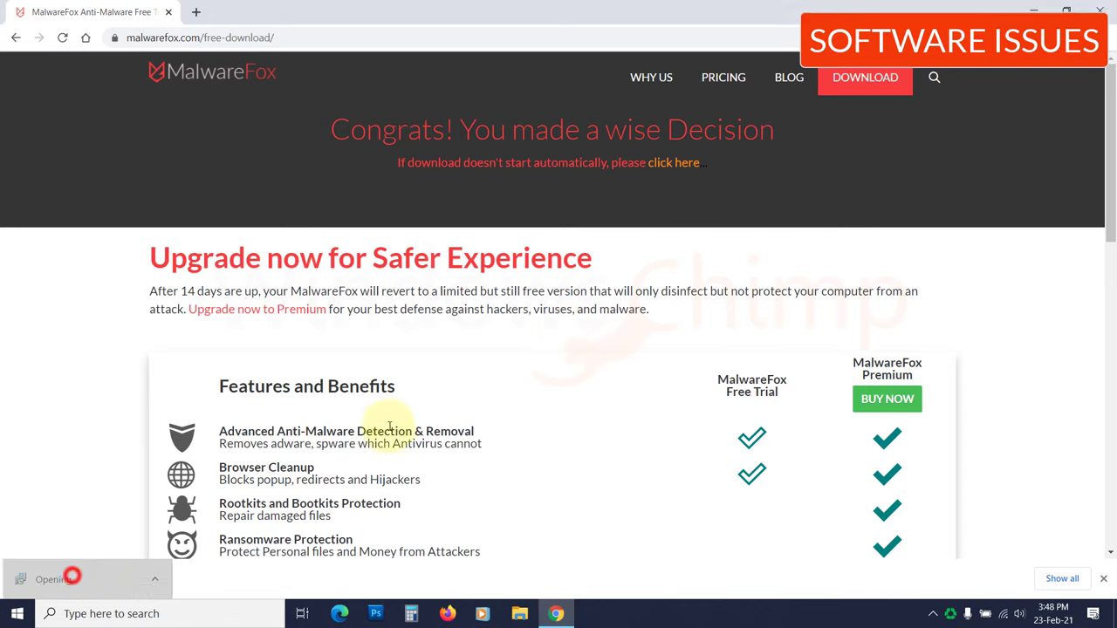
left_click(467, 404)
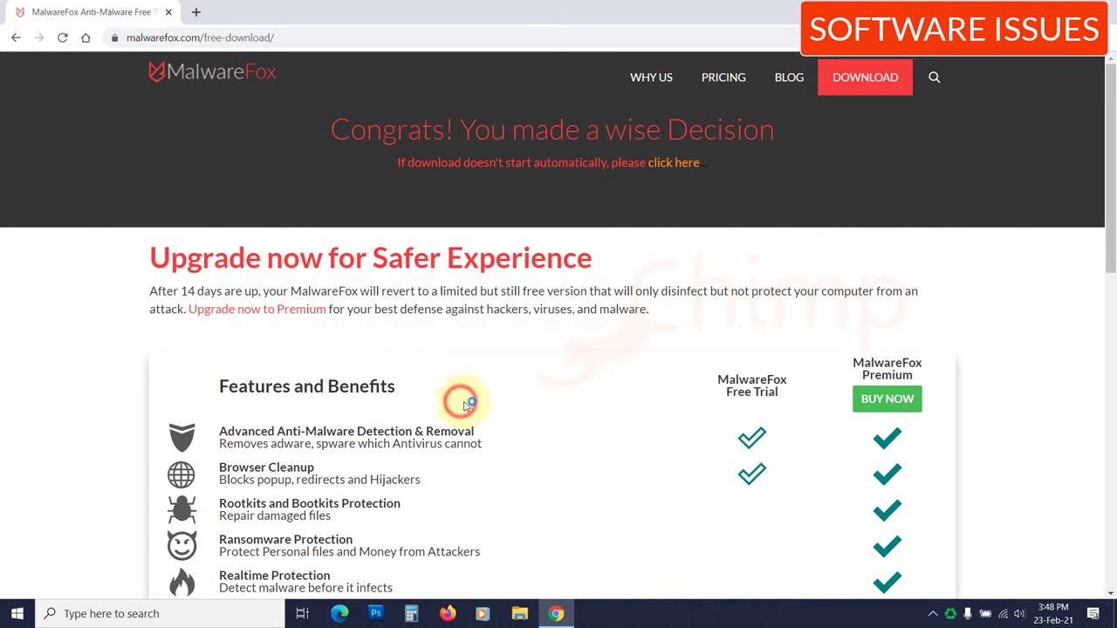
left_click(574, 339)
left_click(635, 418)
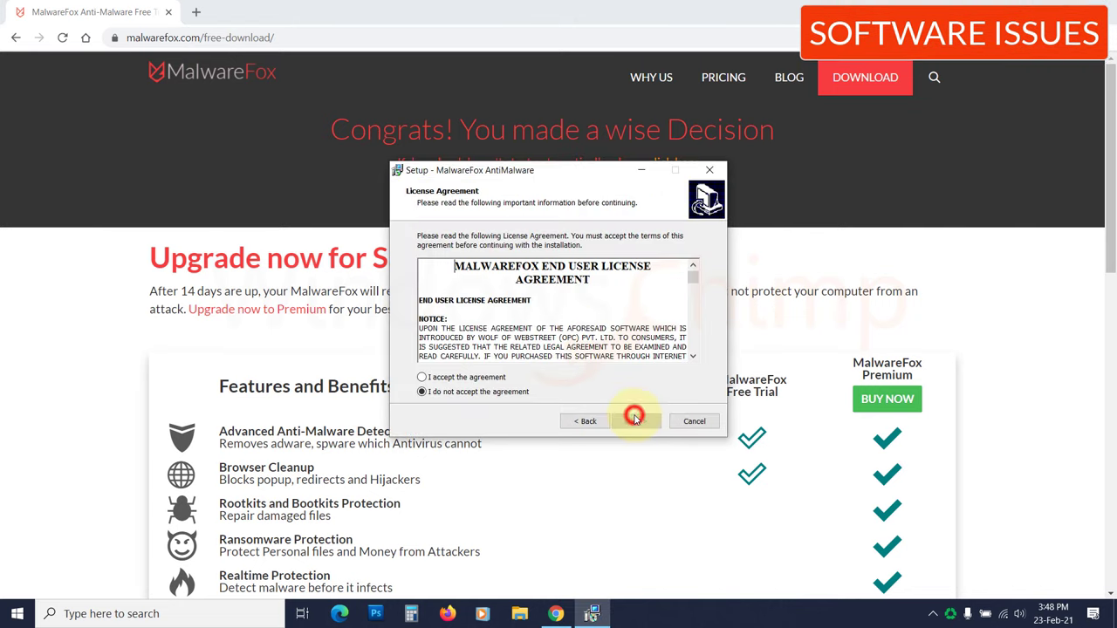
left_click(484, 377)
left_click(634, 421)
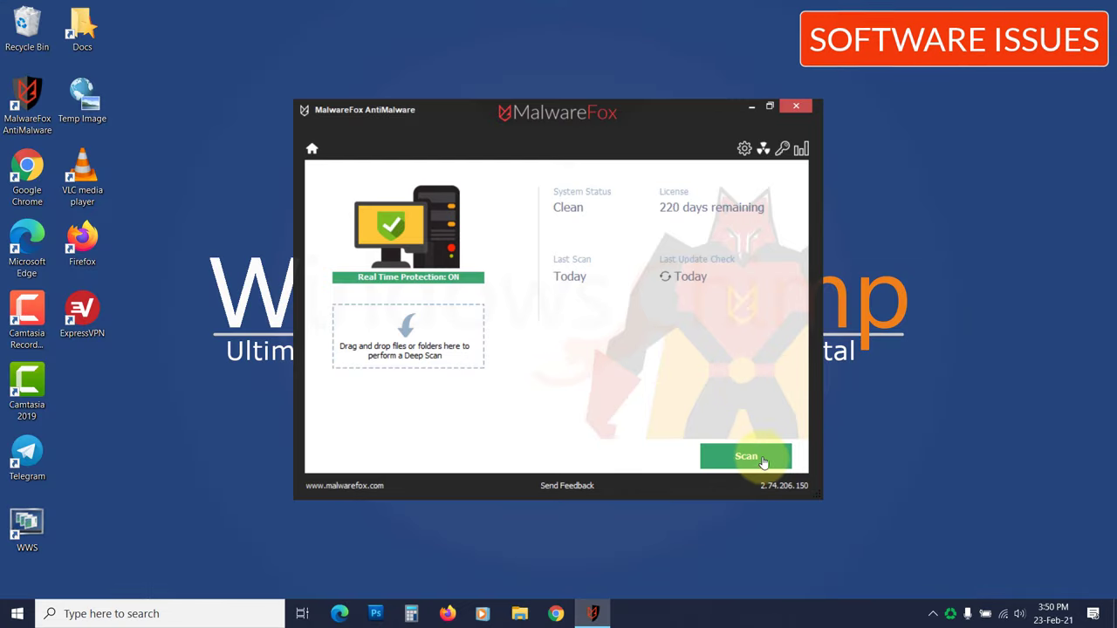
Step: Scan with MalwareFox, repair both suspicious browser settings, and return to the dashboard
left_click(746, 456)
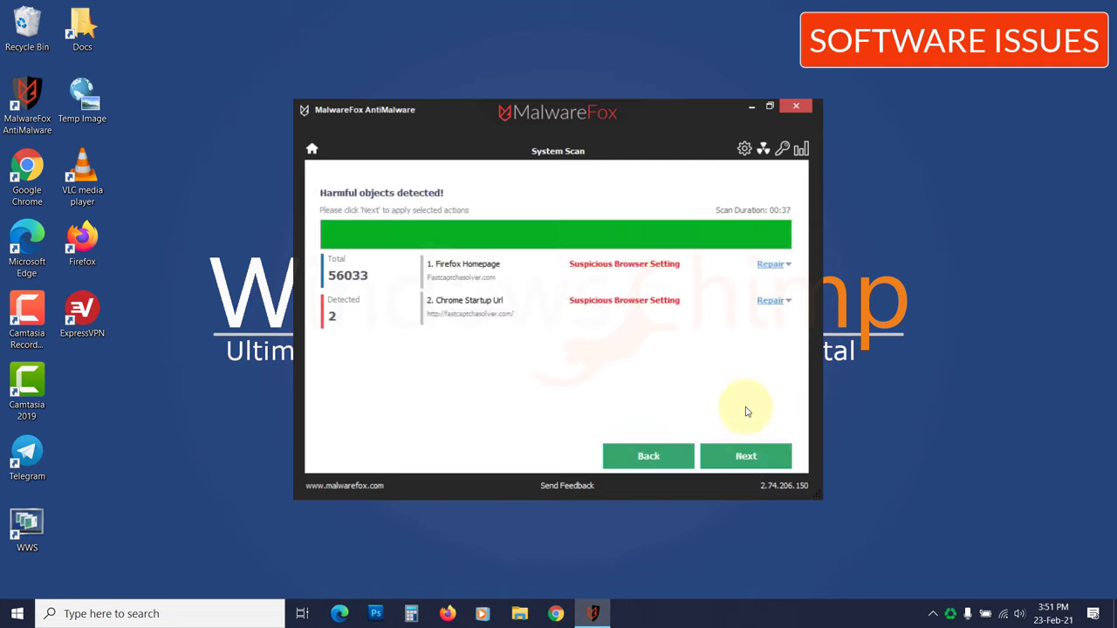
left_click(760, 453)
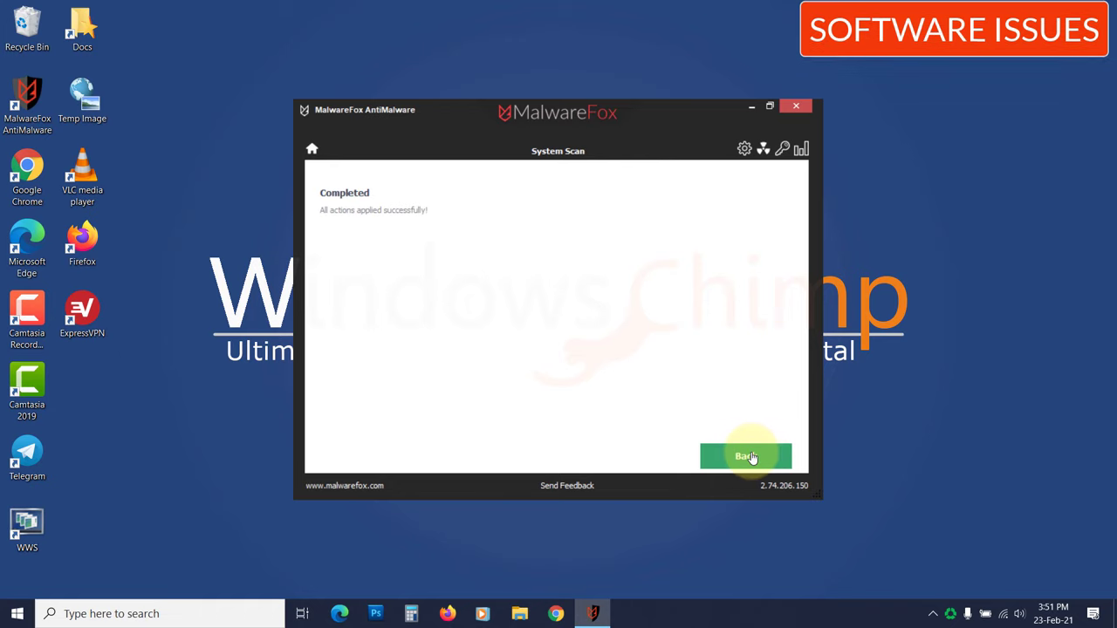
left_click(760, 455)
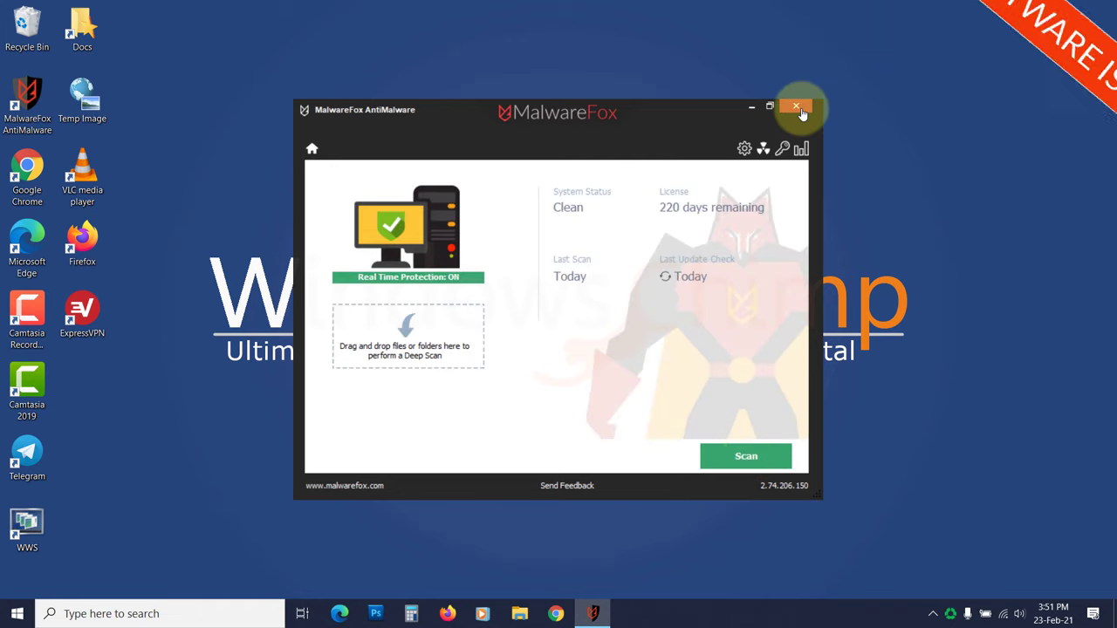